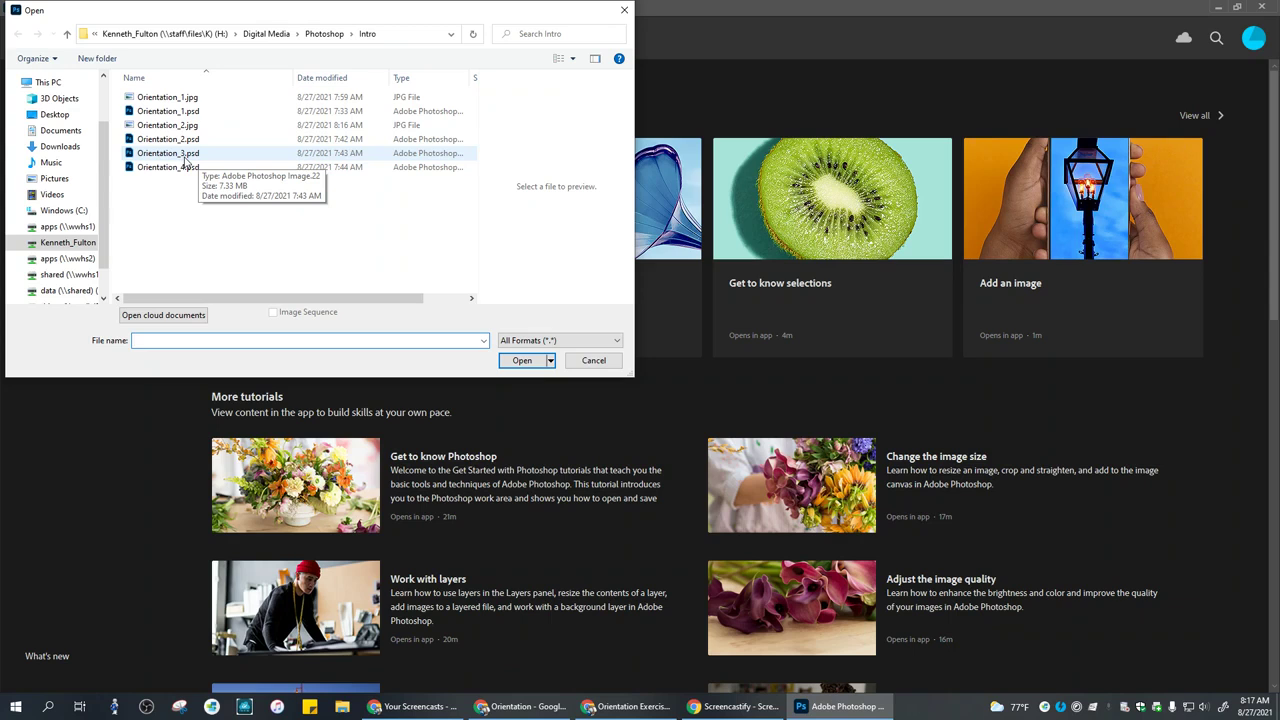
{"action": "left_click", "coordinate": [185, 156]}
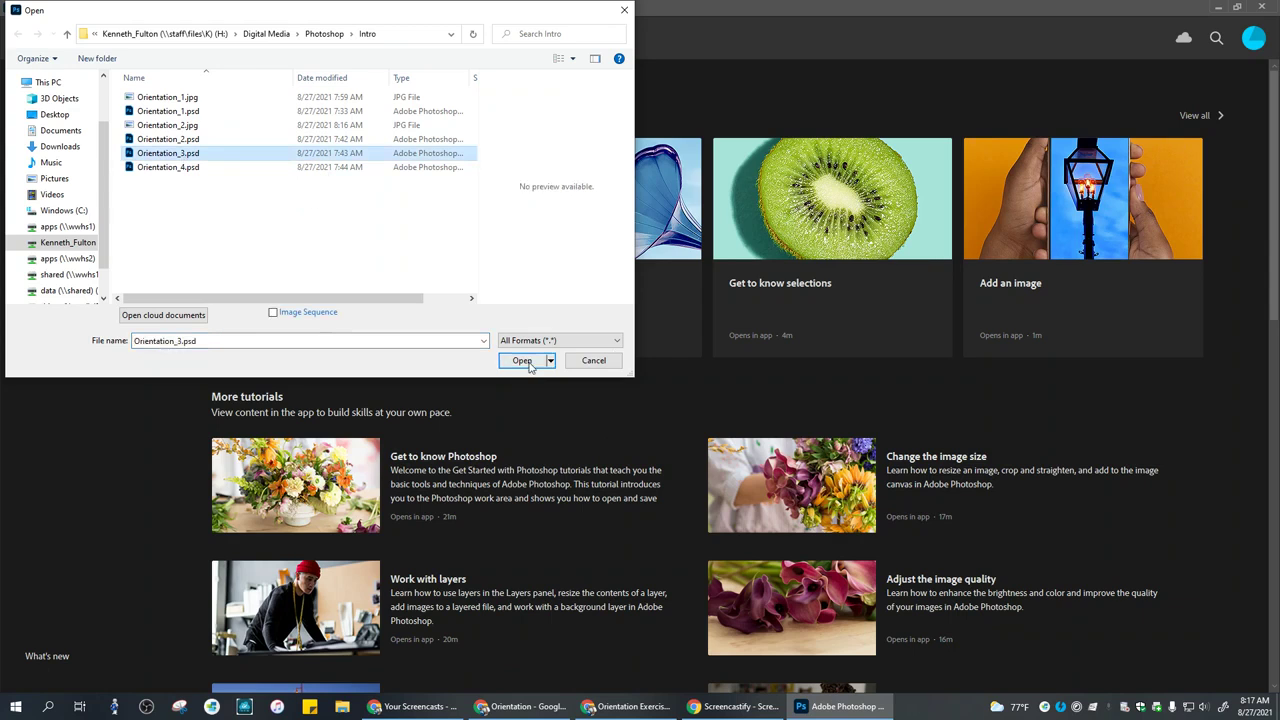
{"action": "left_click", "coordinate": [593, 360]}
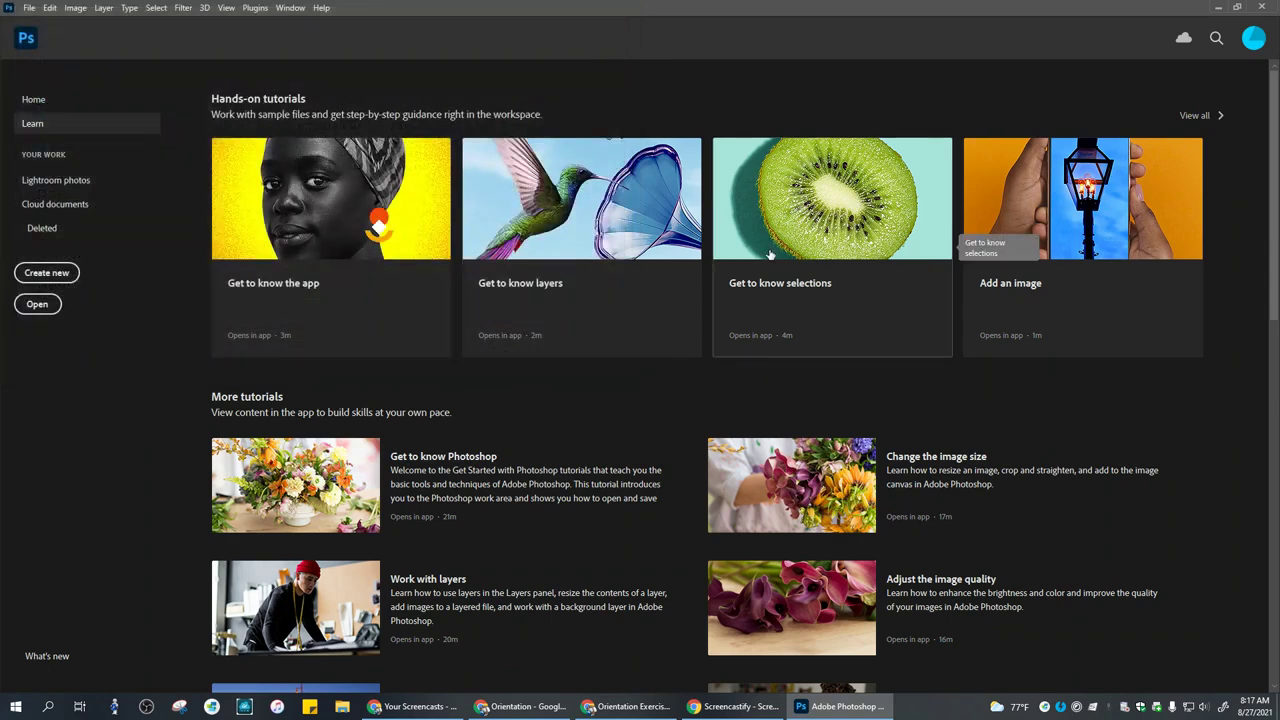
{"action": "key", "text": "Escape"}
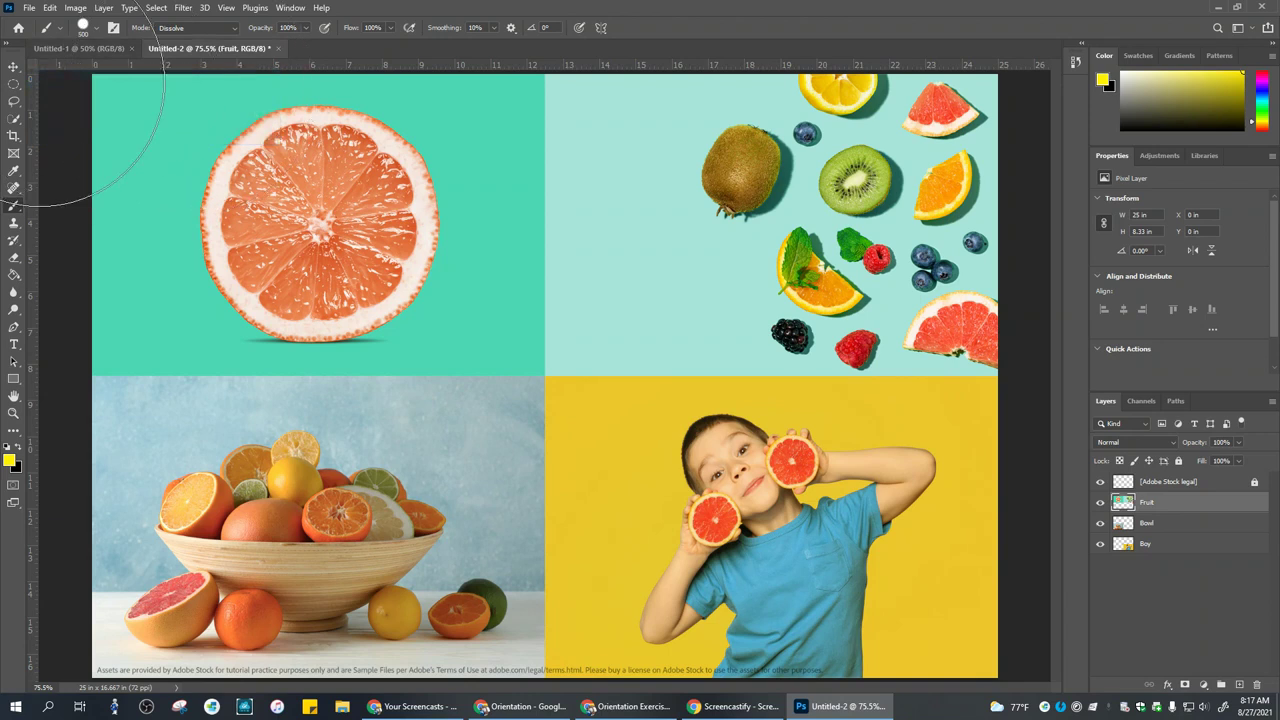
Use the Rectangular Marquee tool to select the whole grapefruit image with its green background, about 12.5 × 8.3 in.
{"action": "left_click", "coordinate": [19, 90]}
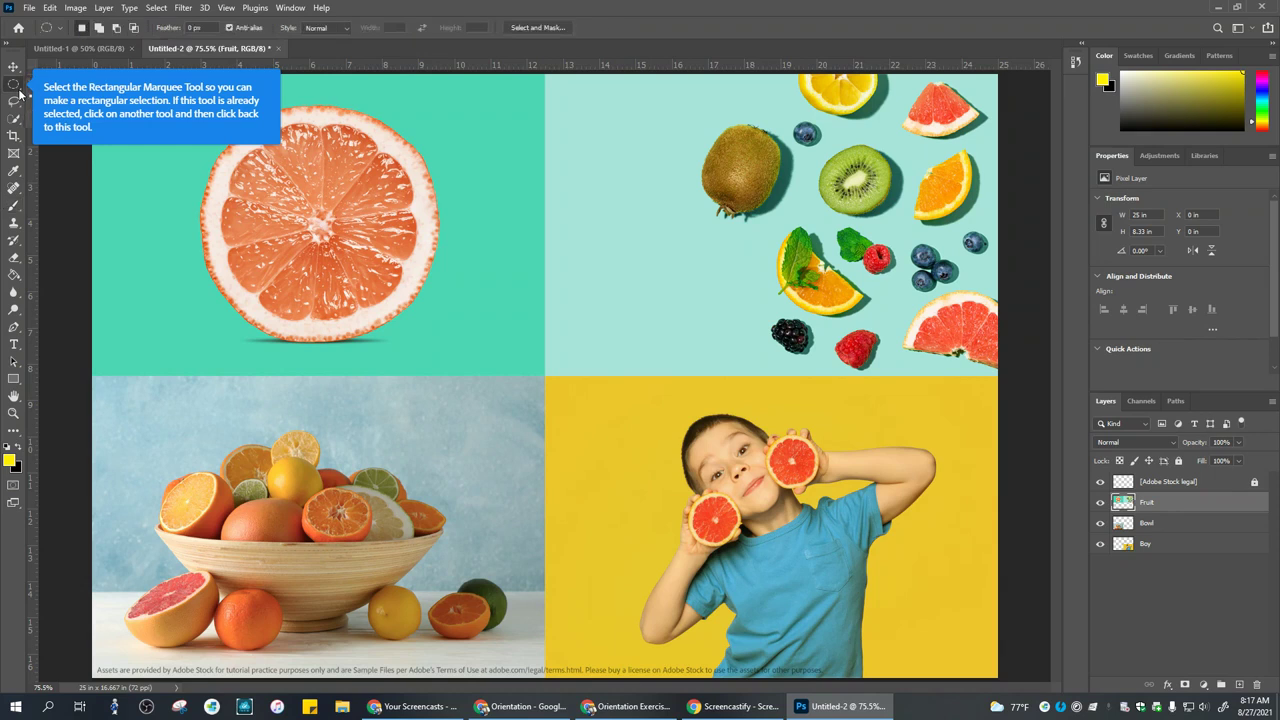
{"action": "left_click_drag", "start_coordinate": [20, 91], "coordinate": [74, 88]}
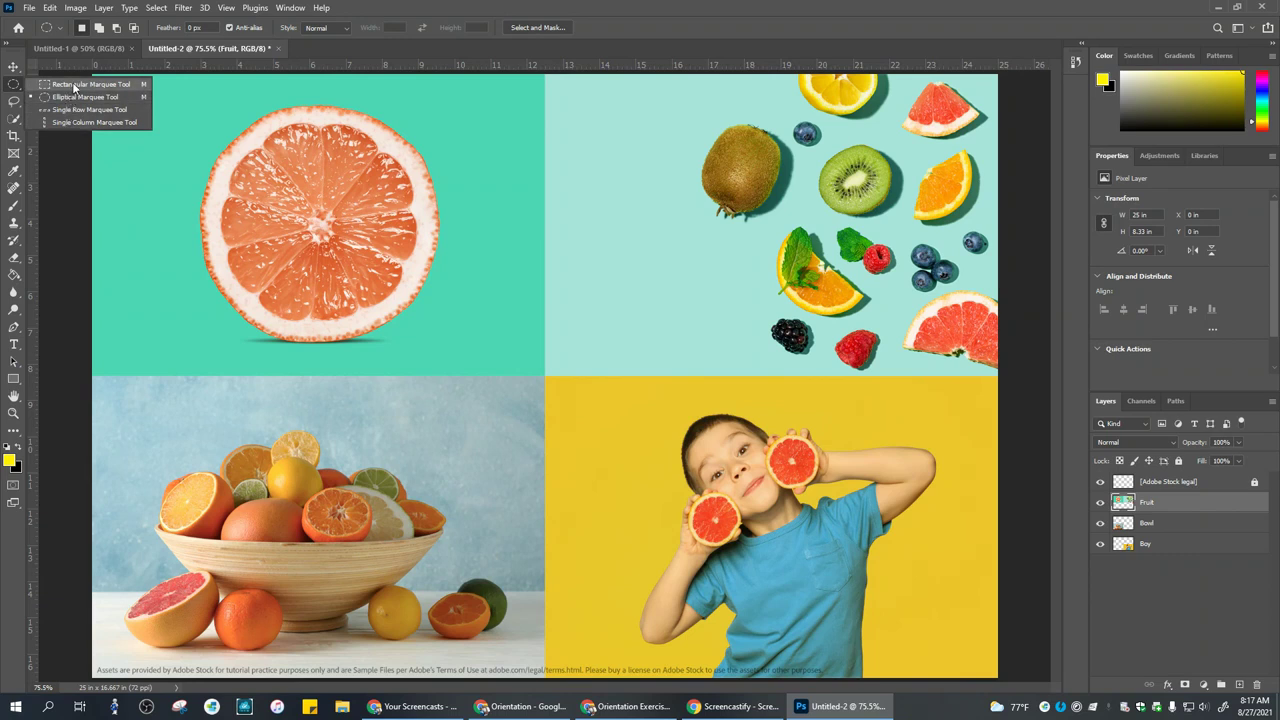
{"action": "left_click_drag", "start_coordinate": [74, 86], "coordinate": [74, 86]}
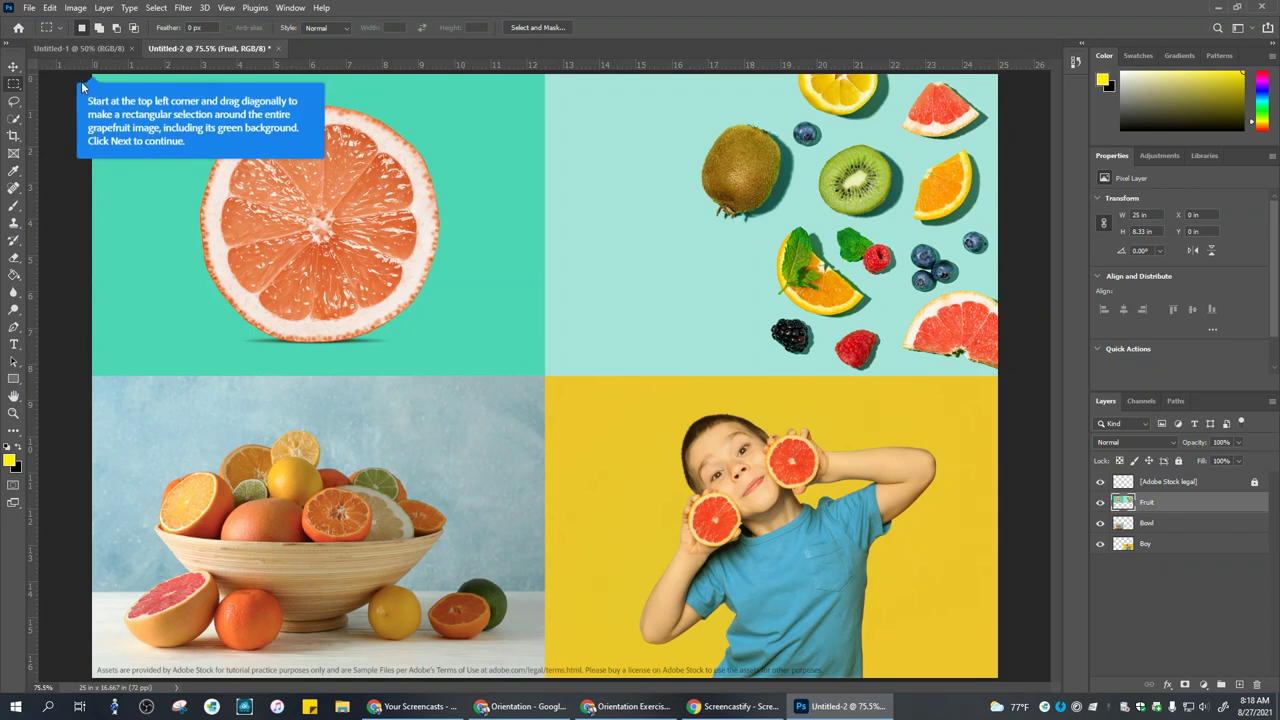
{"action": "left_click_drag", "start_coordinate": [92, 73], "coordinate": [546, 379]}
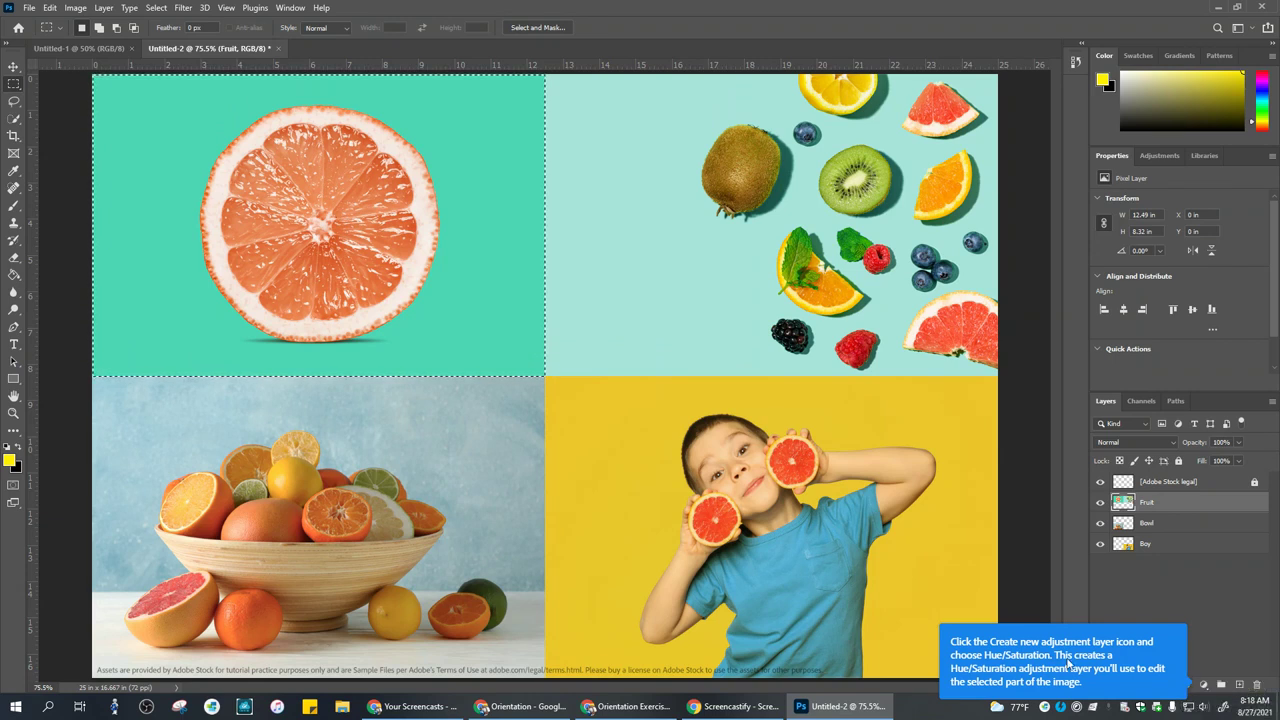
Add a Hue/Saturation adjustment layer for the selected grapefruit image with Hue at +31.
{"action": "left_click", "coordinate": [1205, 686]}
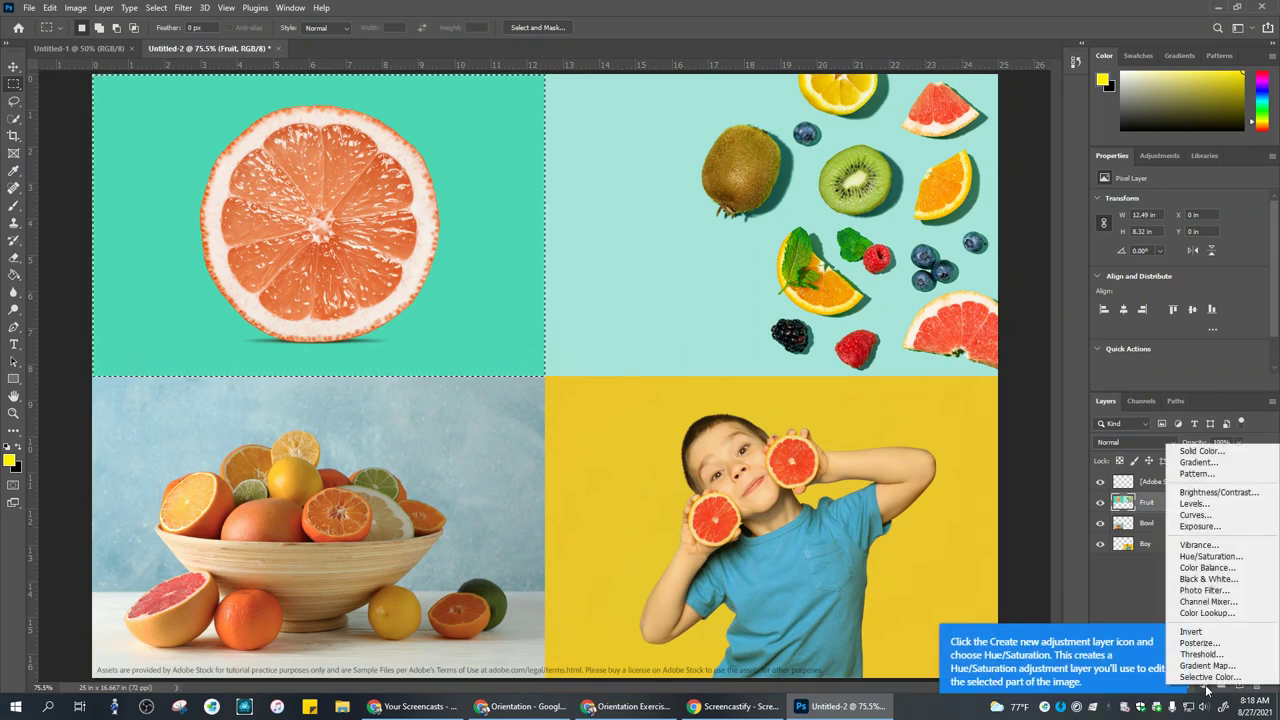
{"action": "left_click", "coordinate": [1207, 556]}
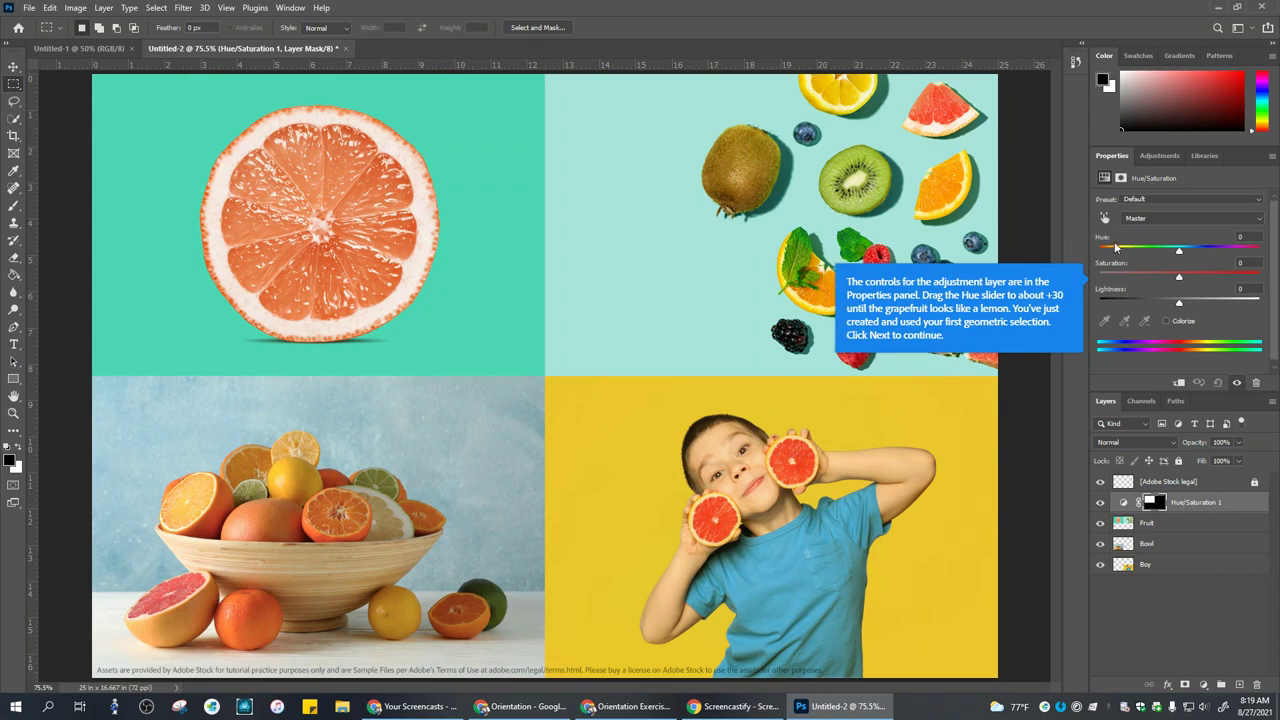
{"action": "mouse_move", "coordinate": [1181, 258]}
{"action": "left_mouse_down"}
{"action": "mouse_move", "coordinate": [1227, 254]}
{"action": "mouse_move", "coordinate": [1179, 254]}
{"action": "mouse_move", "coordinate": [1204, 255]}
{"action": "left_mouse_up"}
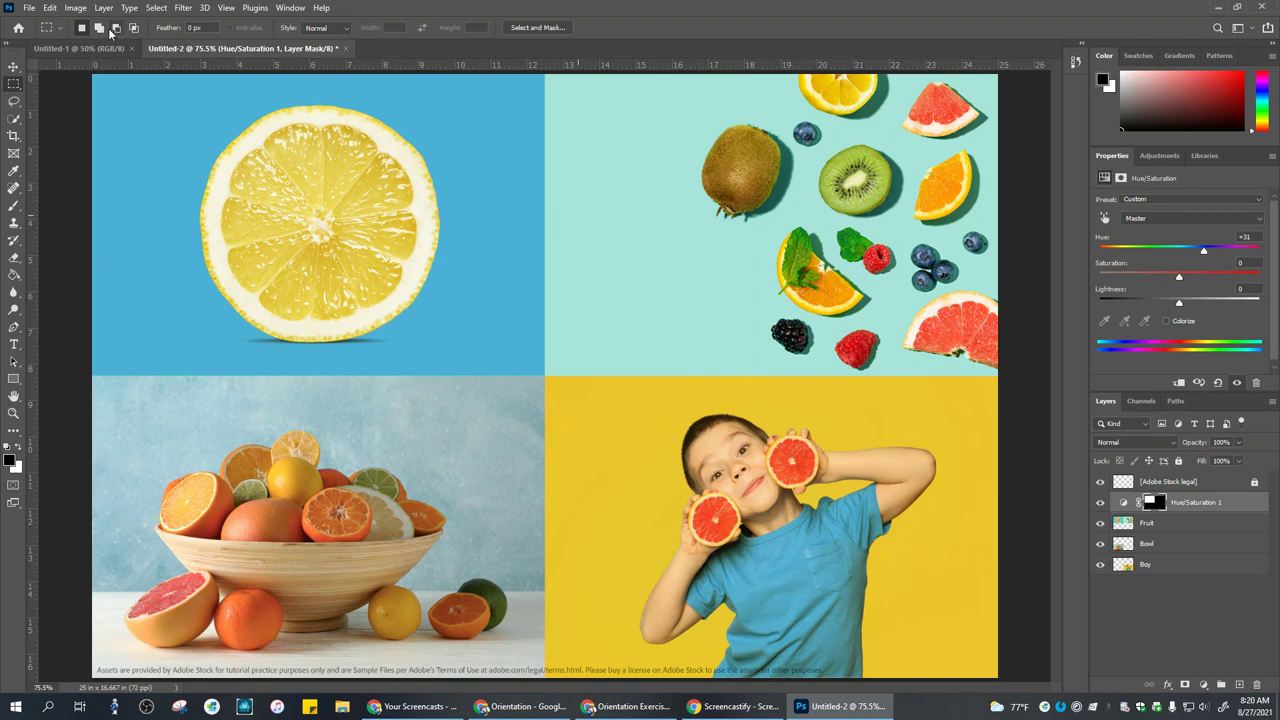
Reselect the last selection around the recolored citrus image.
{"action": "left_click", "coordinate": [157, 9]}
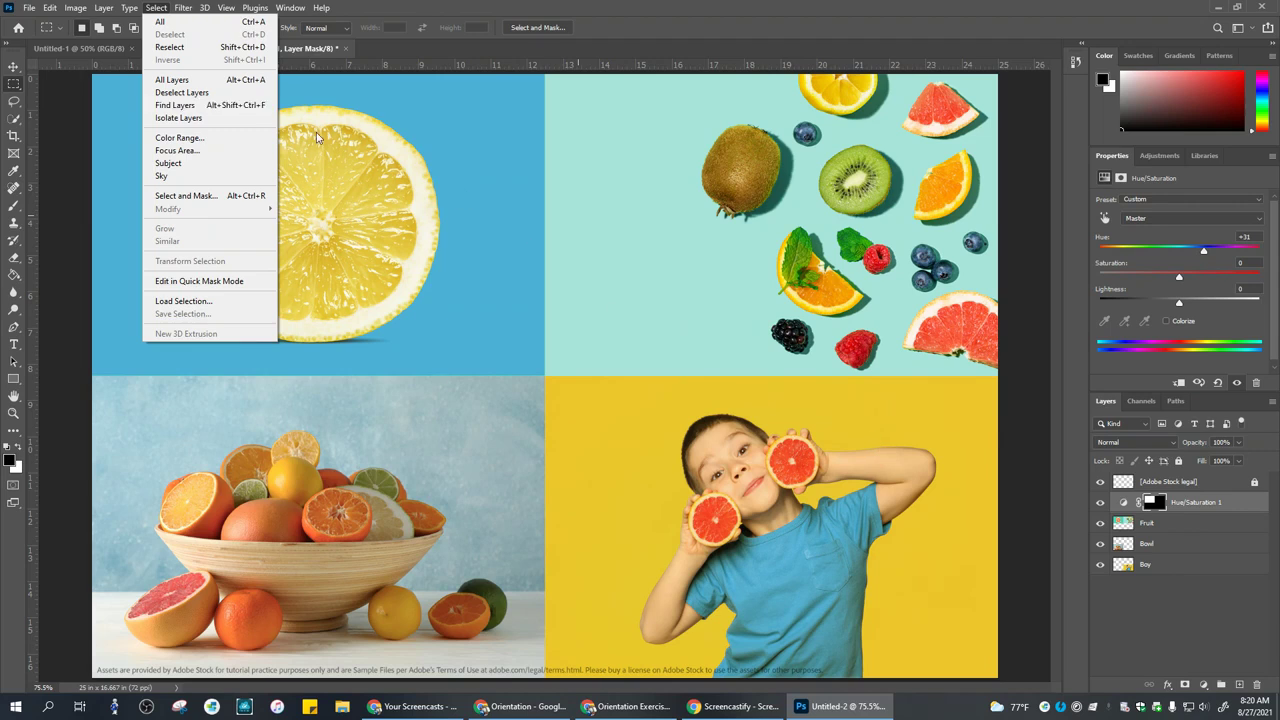
{"action": "left_click", "coordinate": [206, 49]}
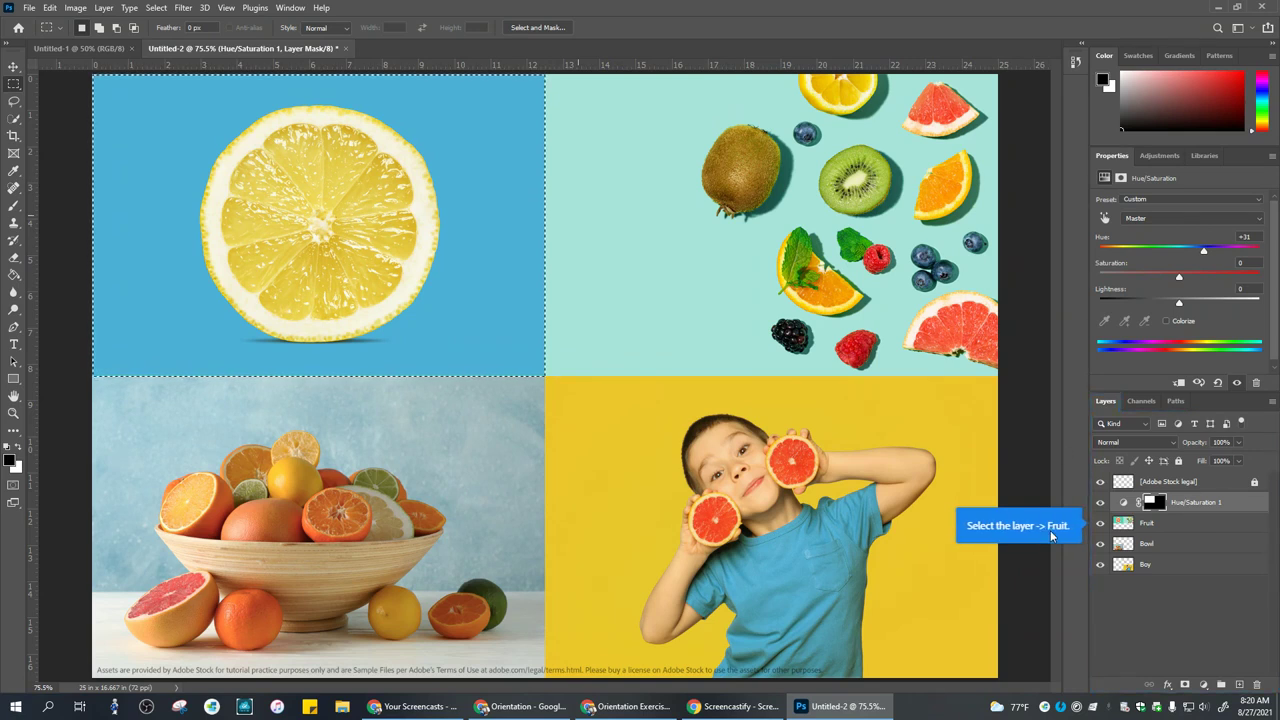
On the Fruit layer, draw a Lasso selection about 3.8 × 3.5 in around the whole brown kiwi and its shadow.
{"action": "left_click", "coordinate": [1198, 523]}
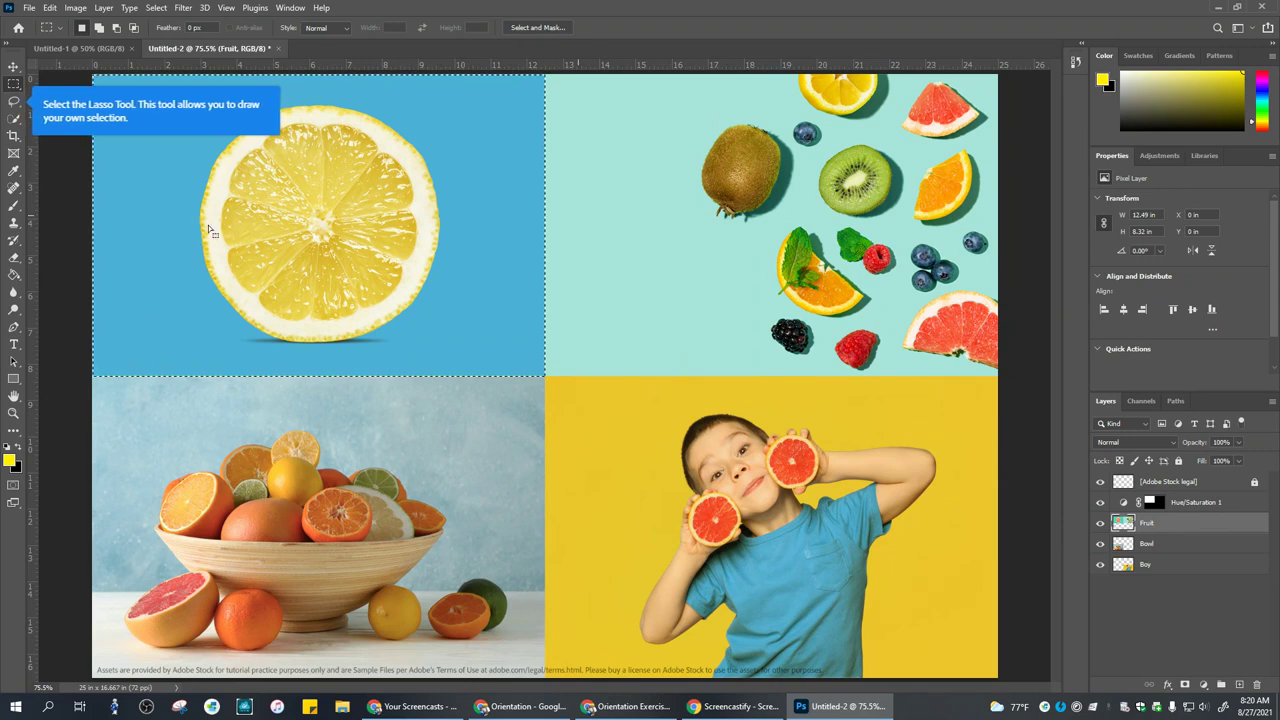
{"action": "left_click", "coordinate": [13, 103]}
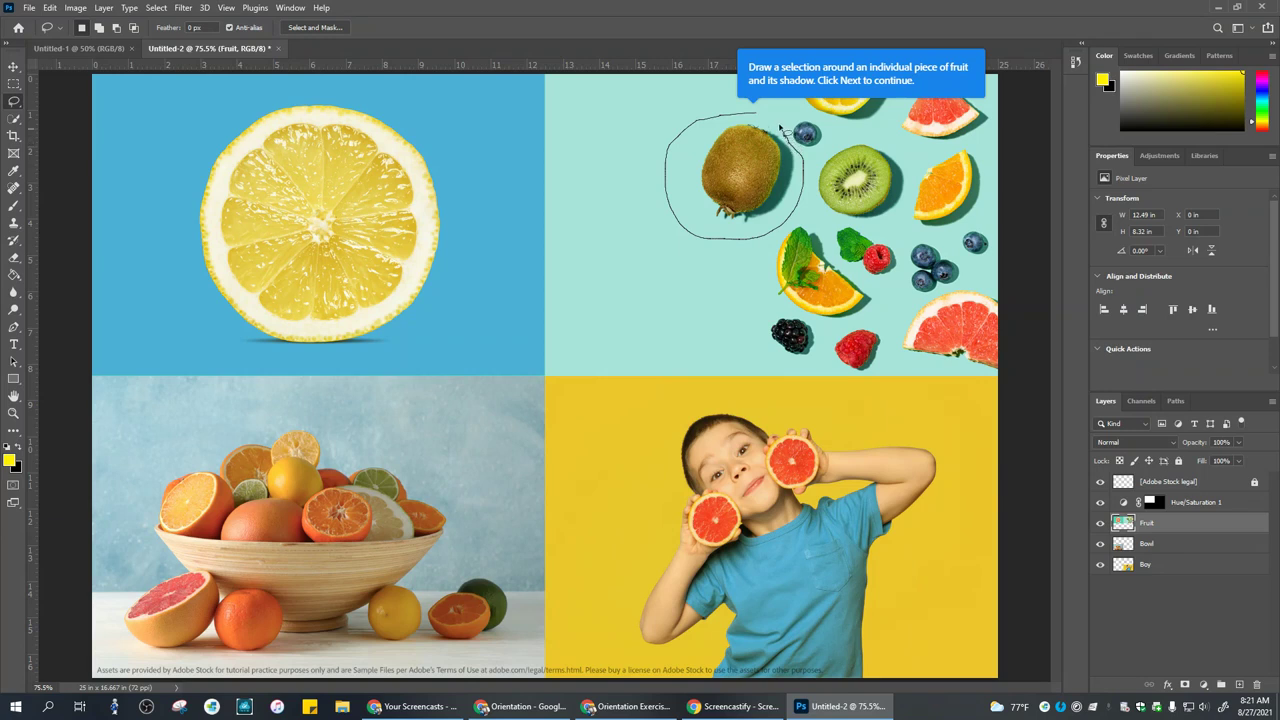
{"action": "left_click_drag", "start_coordinate": [762, 120], "coordinate": [764, 121]}
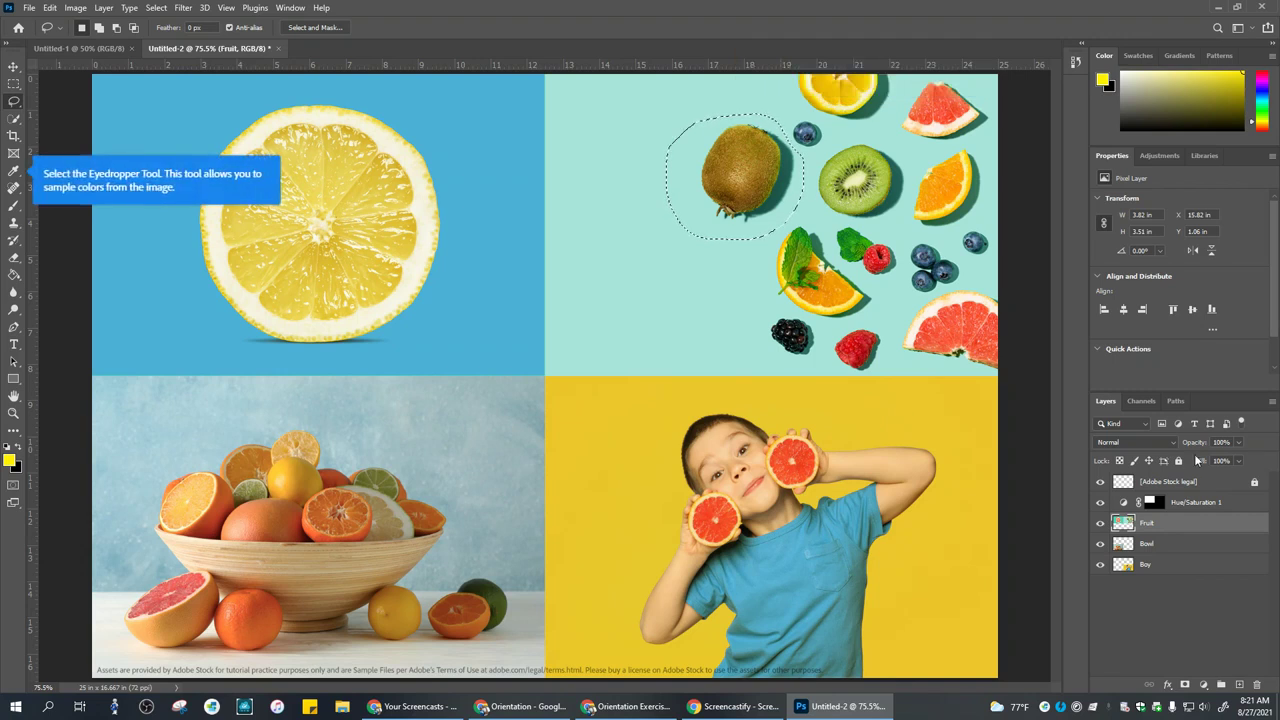
Fill the kiwi selection with the light blue sampled from its photo's background, using Foreground Color as contents, and deselect.
{"action": "left_click", "coordinate": [13, 172]}
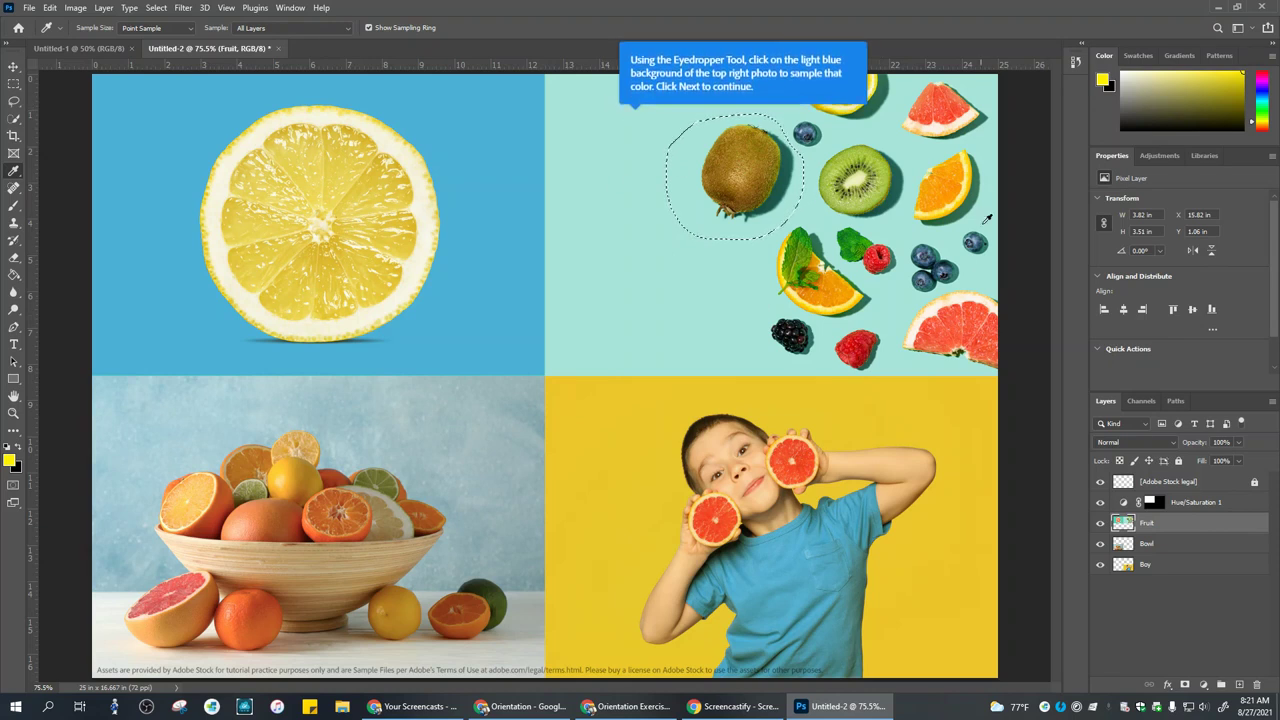
{"action": "left_click", "coordinate": [634, 139]}
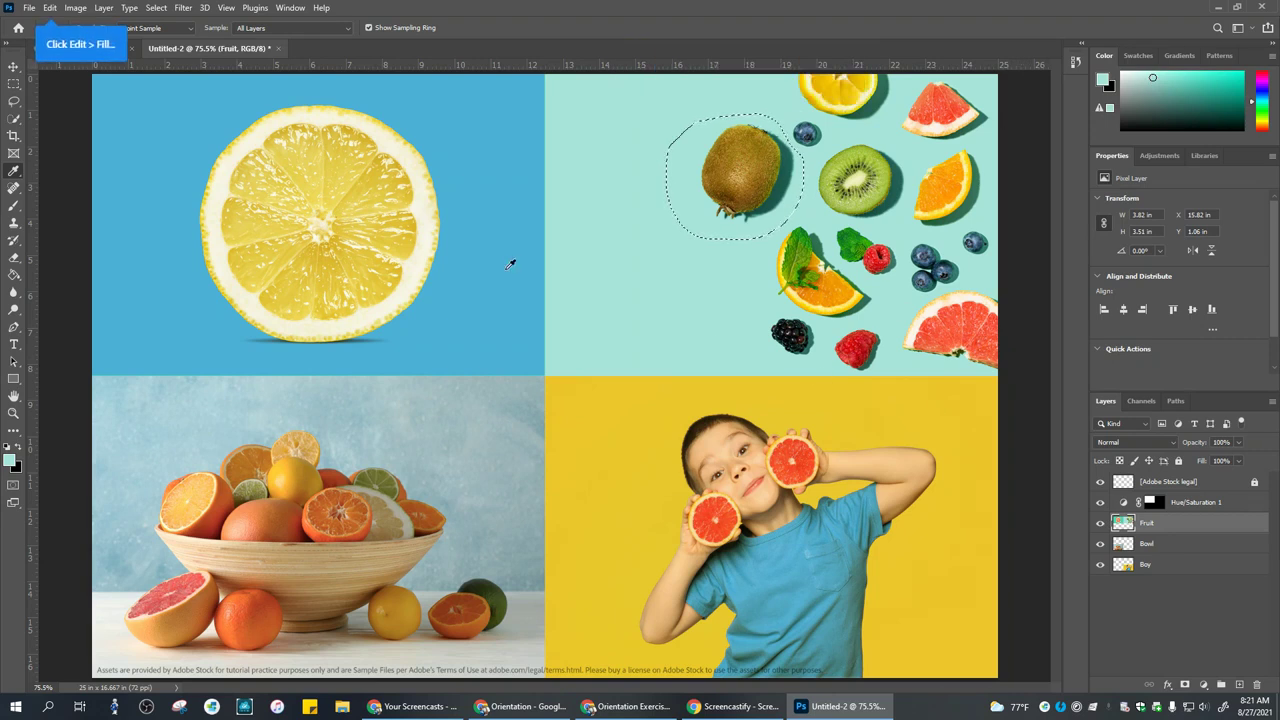
{"action": "left_click", "coordinate": [50, 8]}
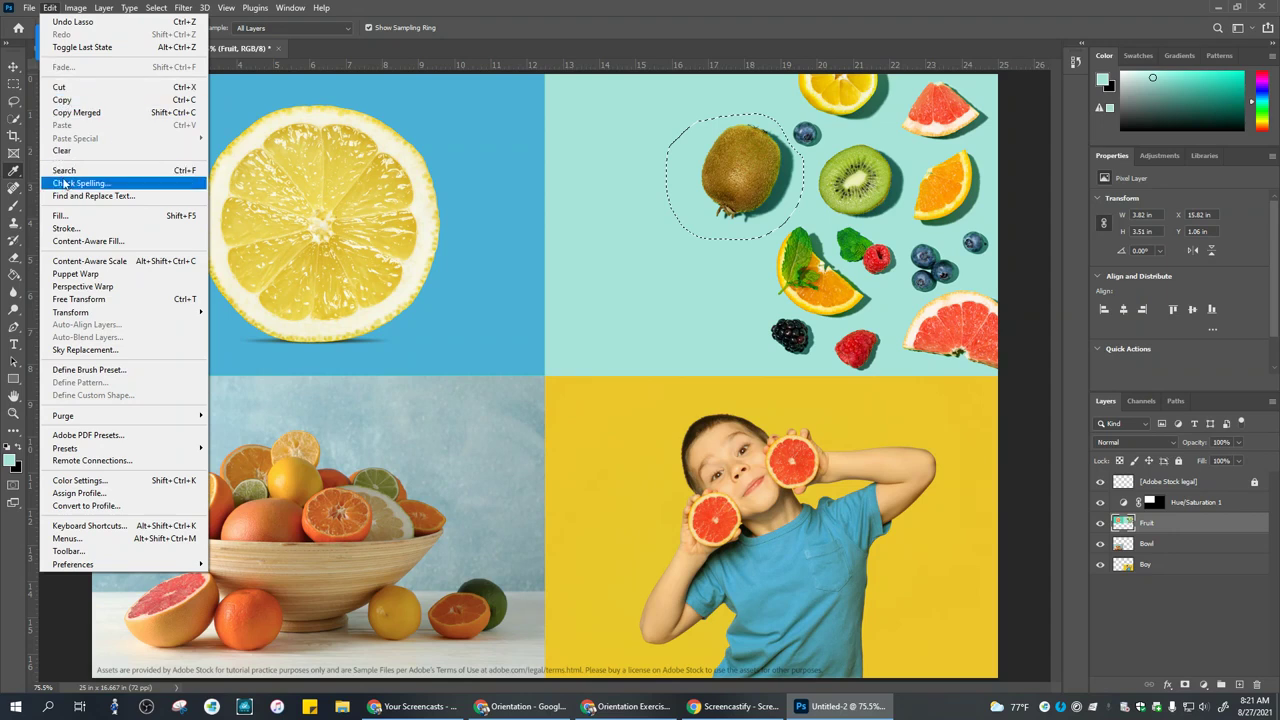
{"action": "left_click", "coordinate": [59, 217]}
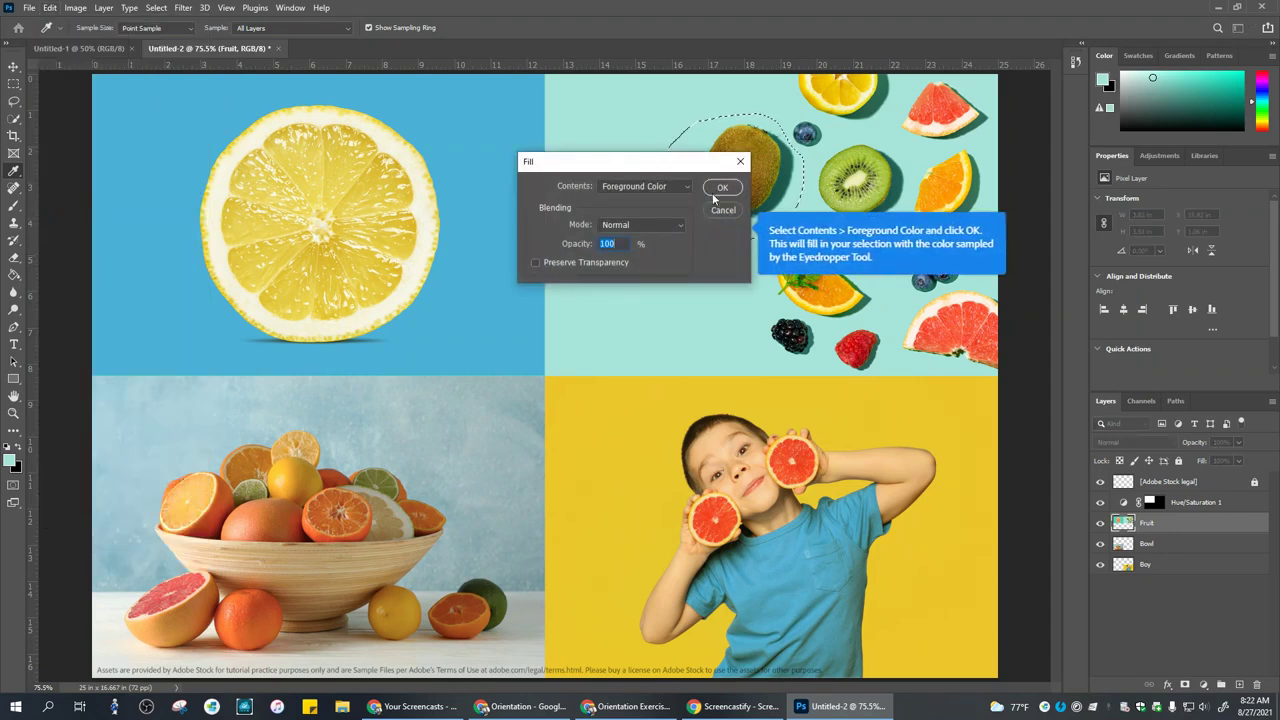
{"action": "left_click", "coordinate": [685, 187]}
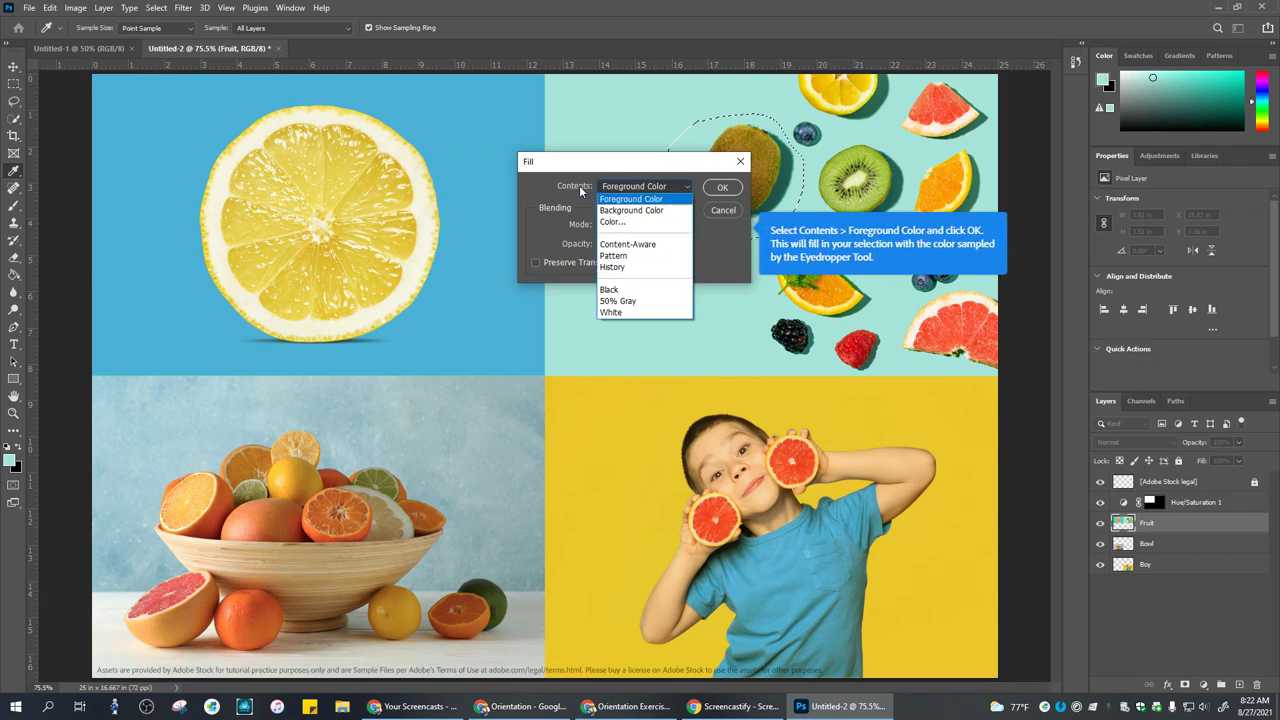
{"action": "left_click", "coordinate": [632, 199]}
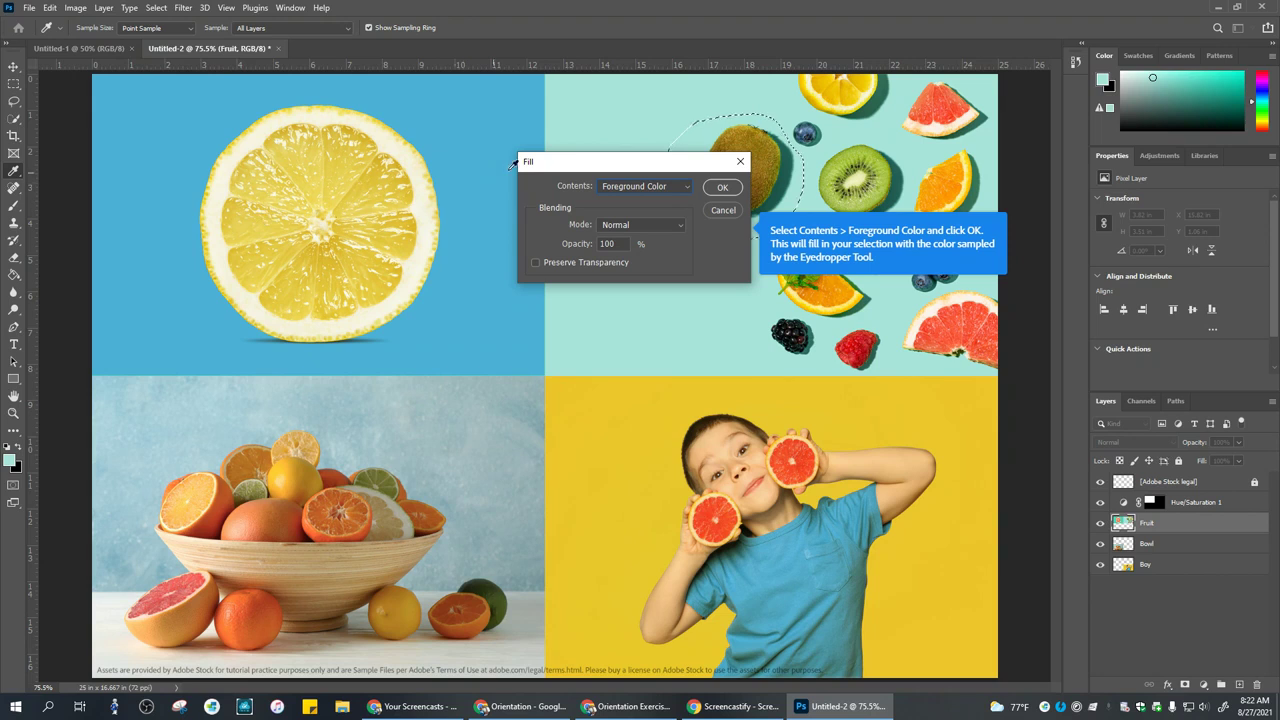
{"action": "left_click", "coordinate": [723, 187]}
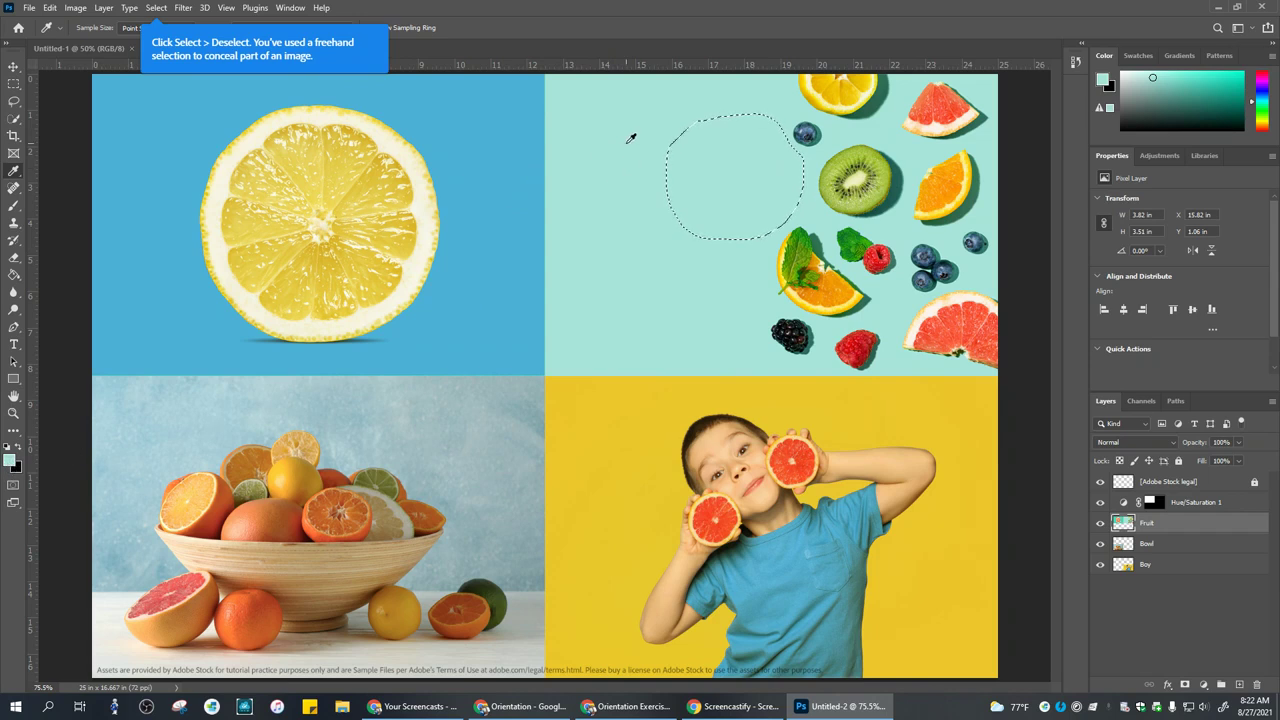
{"action": "left_click", "coordinate": [156, 8]}
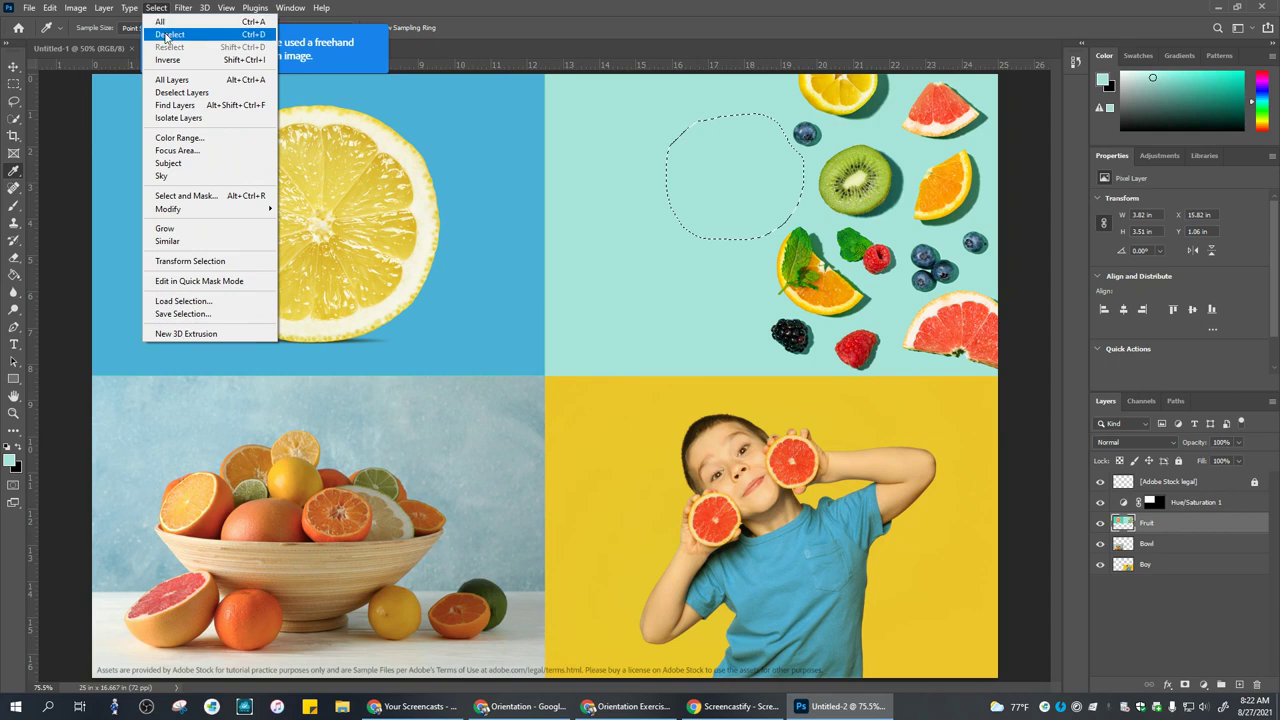
{"action": "left_click", "coordinate": [251, 35]}
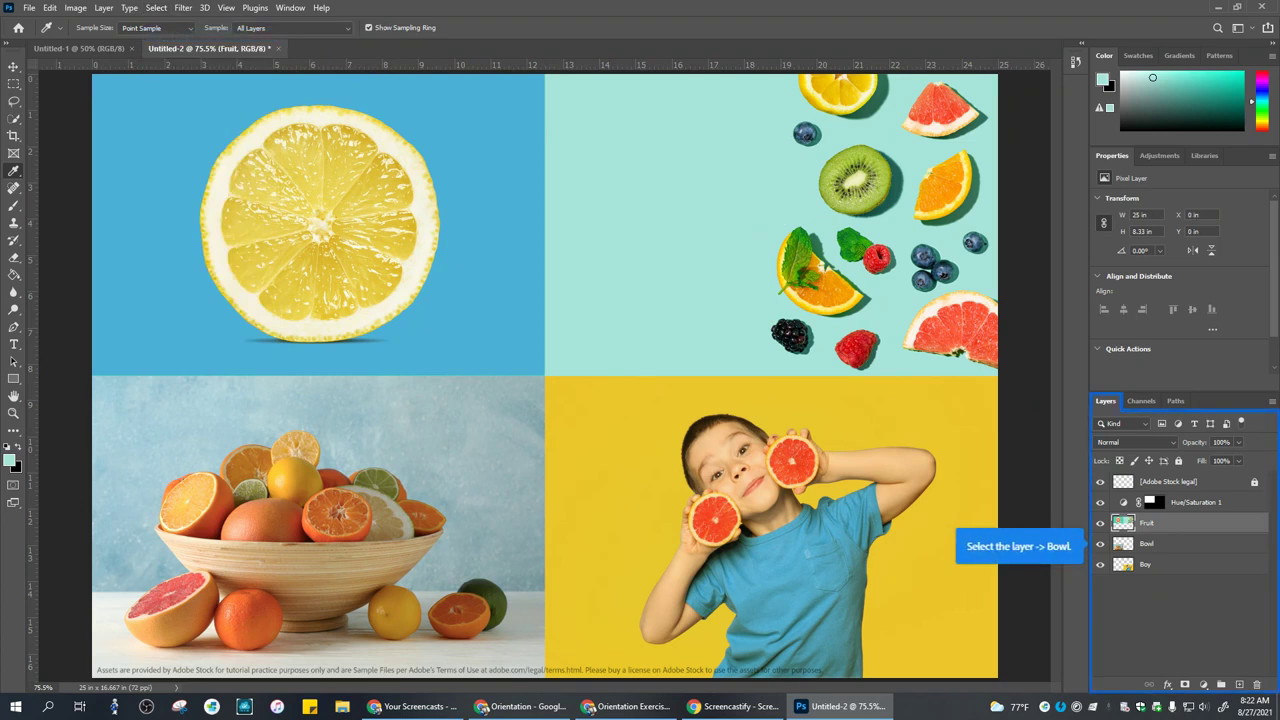
On the Bowl layer, use the Object Selection tool to select the fruit in the bowl, then the cut orange and lime beside it.
{"action": "left_click", "coordinate": [1150, 548]}
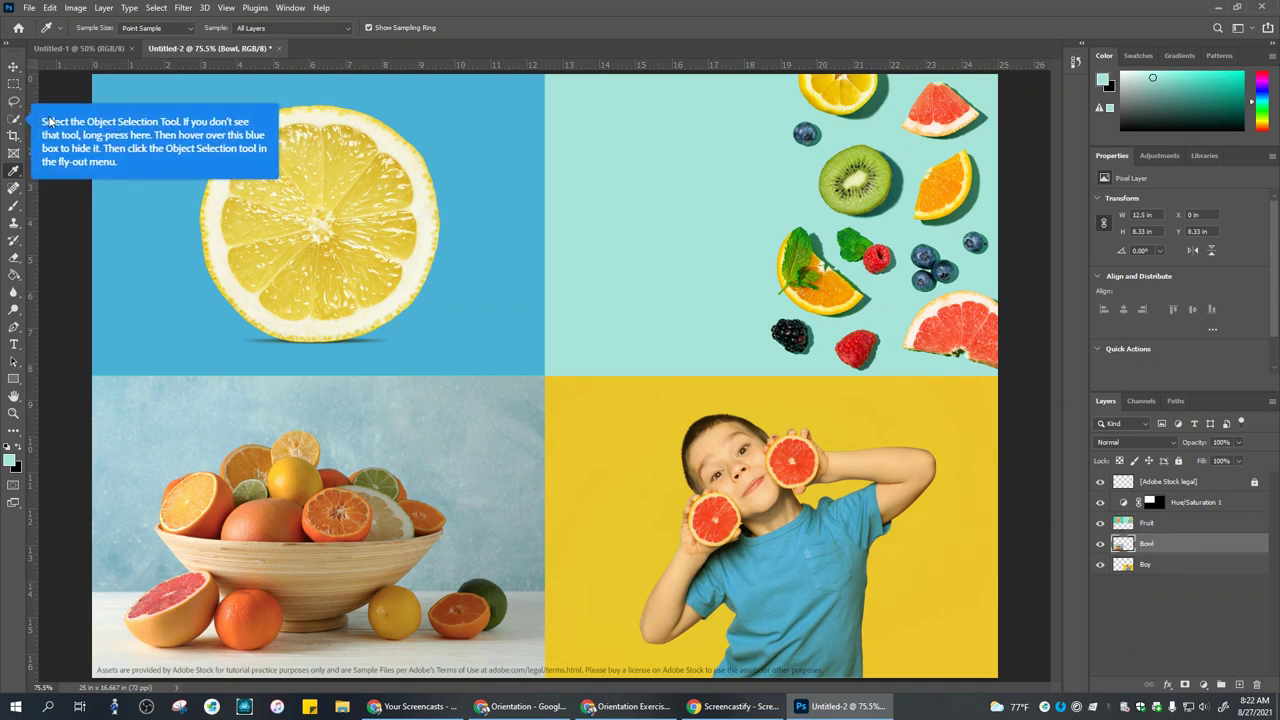
{"action": "left_click", "coordinate": [16, 119]}
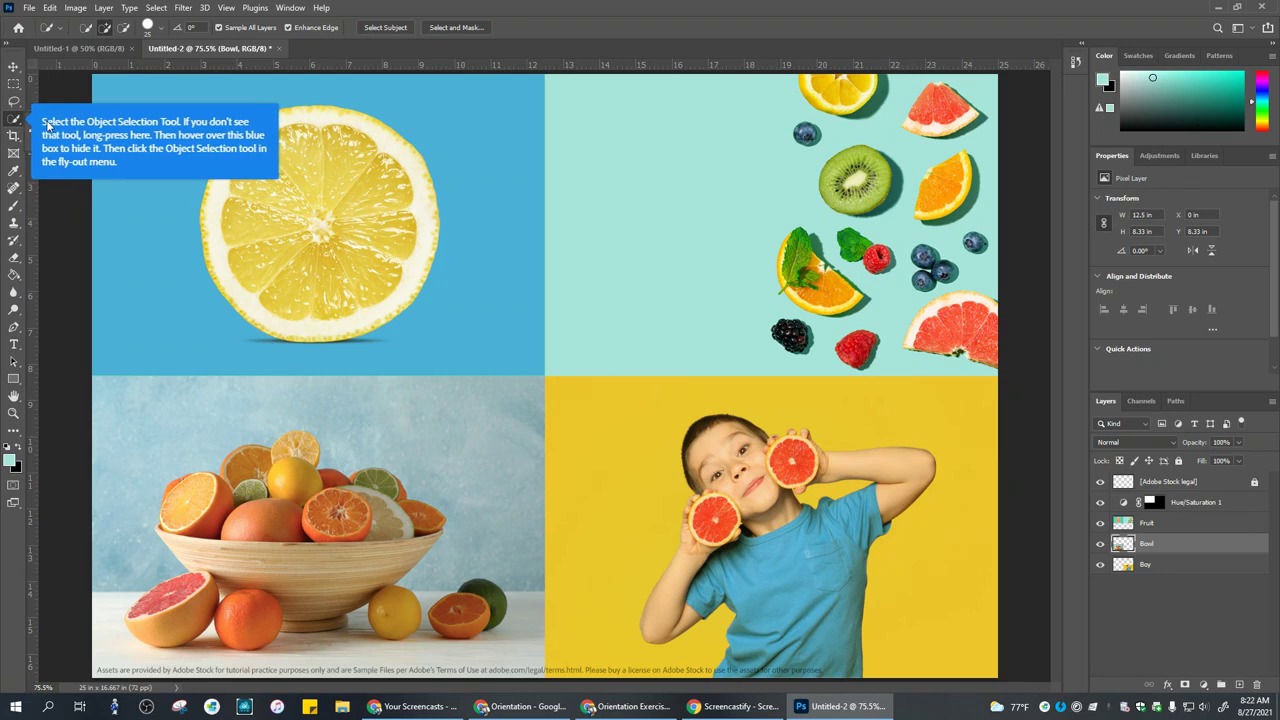
{"action": "left_click", "coordinate": [20, 121]}
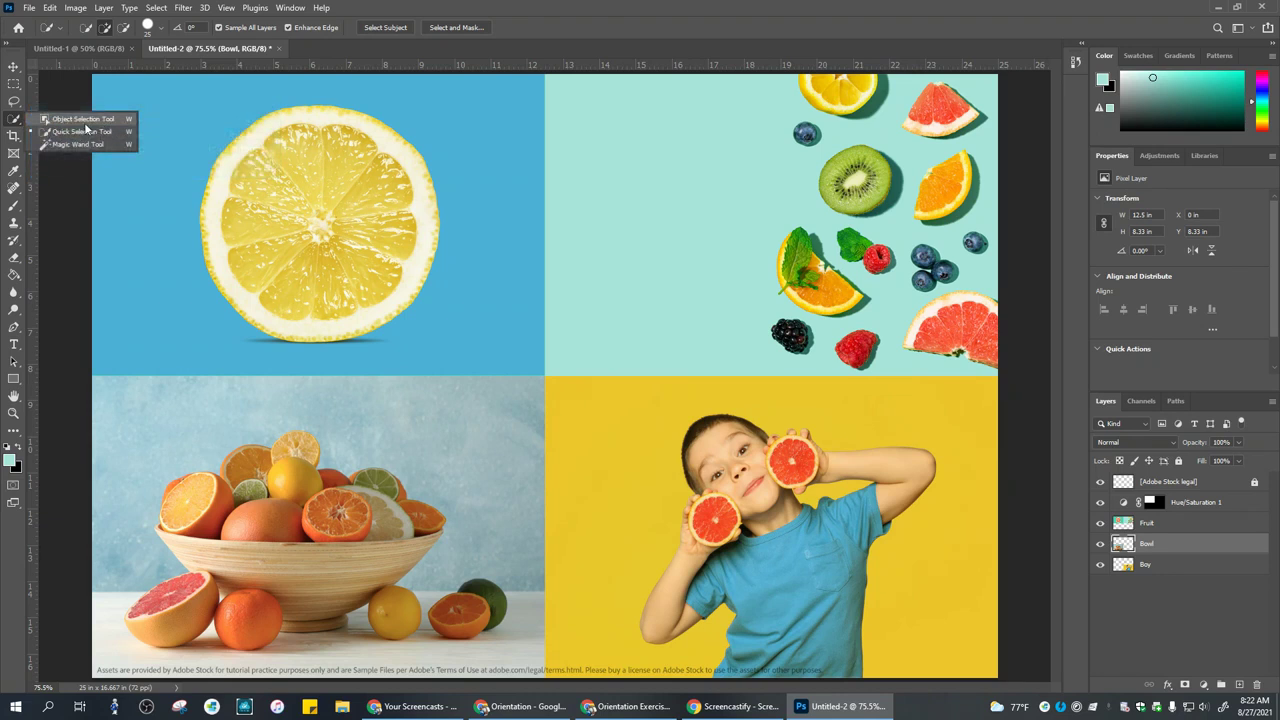
{"action": "left_click", "coordinate": [86, 123]}
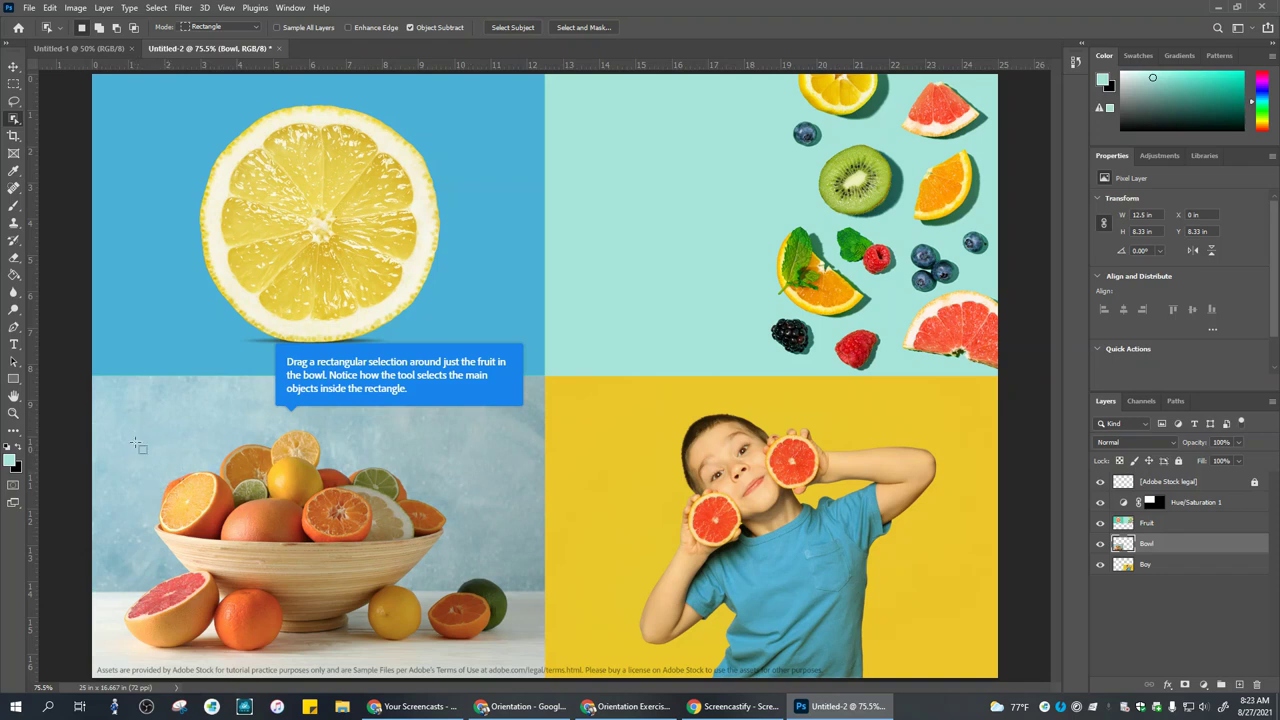
{"action": "left_click_drag", "start_coordinate": [143, 421], "coordinate": [468, 538]}
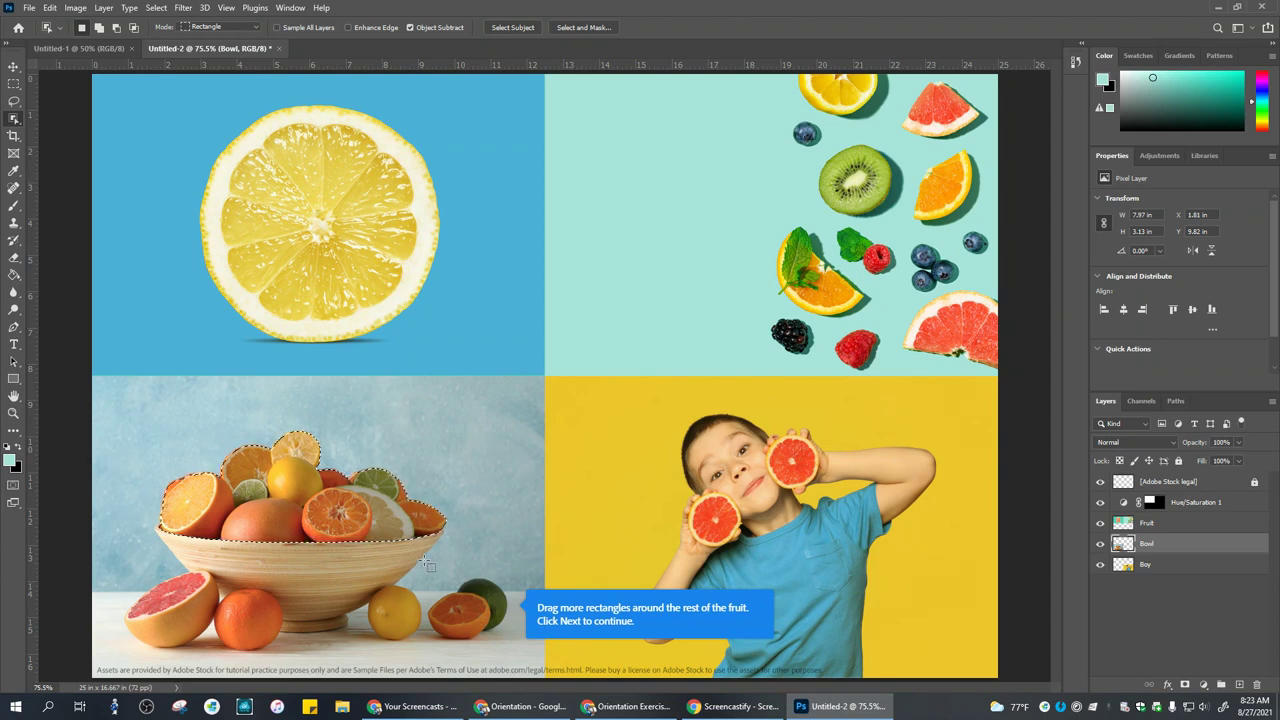
{"action": "left_click_drag", "start_coordinate": [426, 563], "coordinate": [530, 653]}
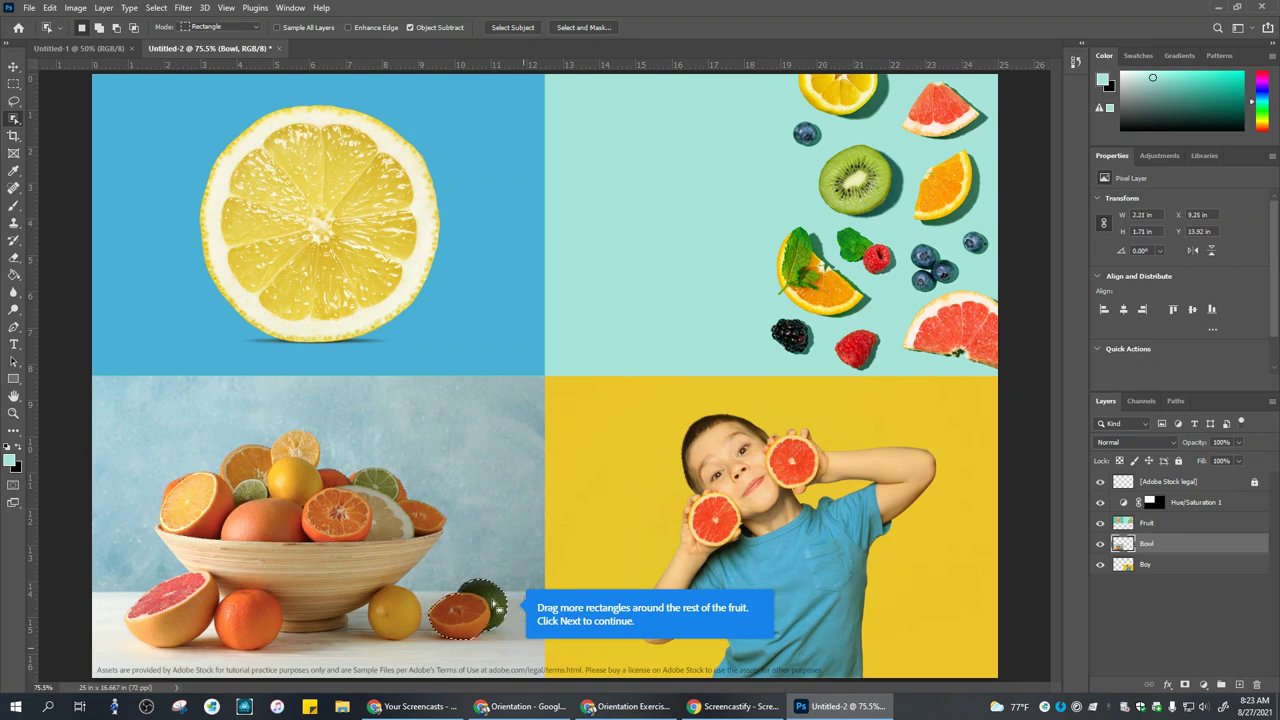
Add a Brightness/Contrast adjustment layer for the selected fruit on the Bowl layer and set its brightness to 20.
{"action": "mouse_move", "coordinate": [493, 712]}
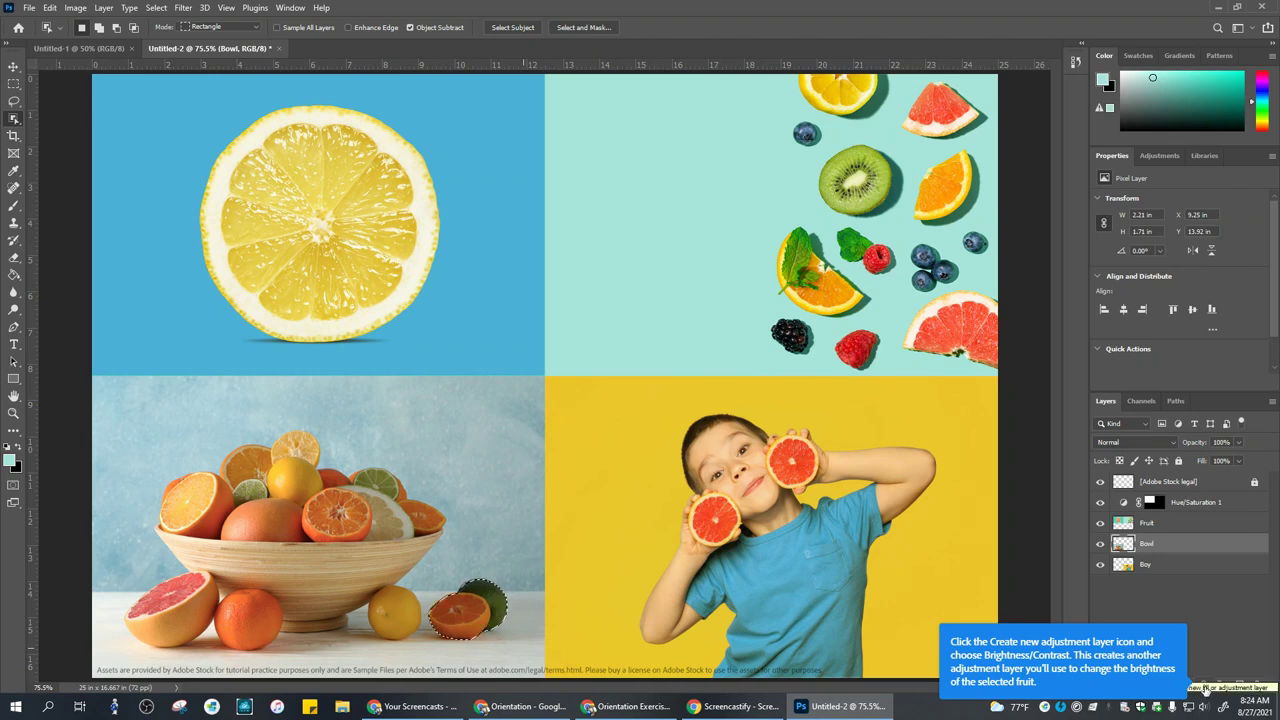
{"action": "left_click", "coordinate": [1206, 690]}
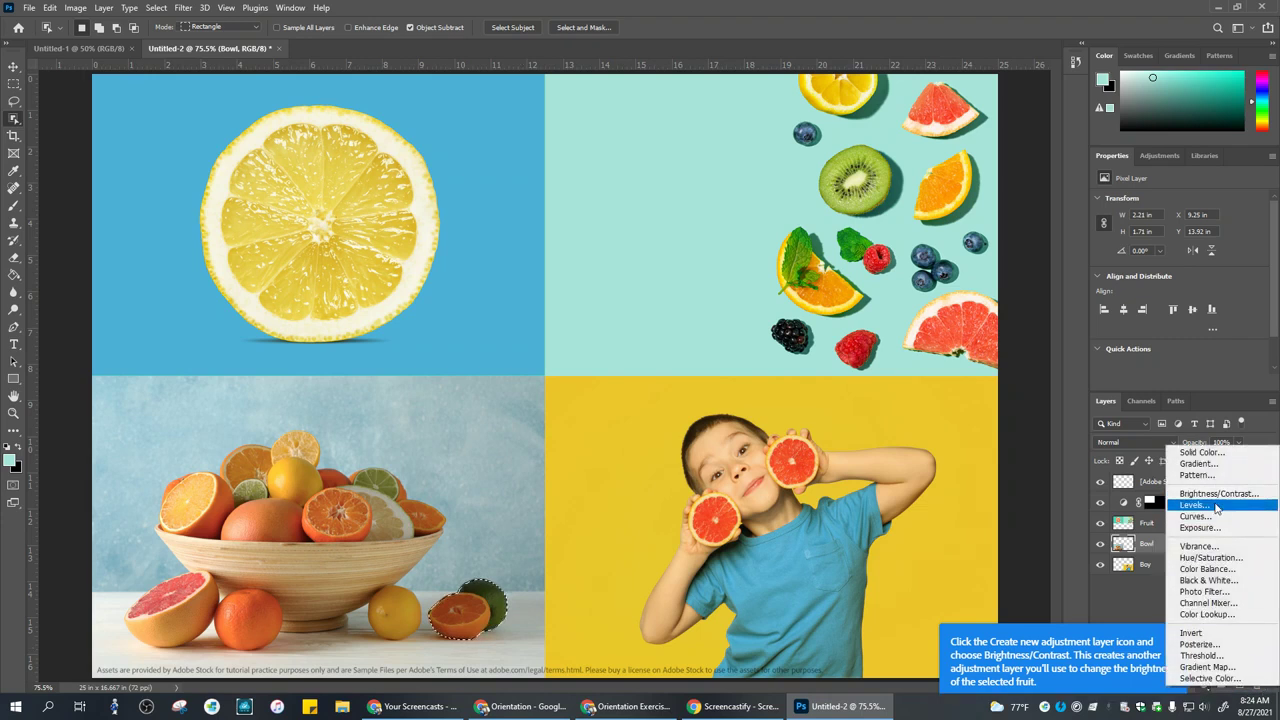
{"action": "left_click", "coordinate": [1217, 494]}
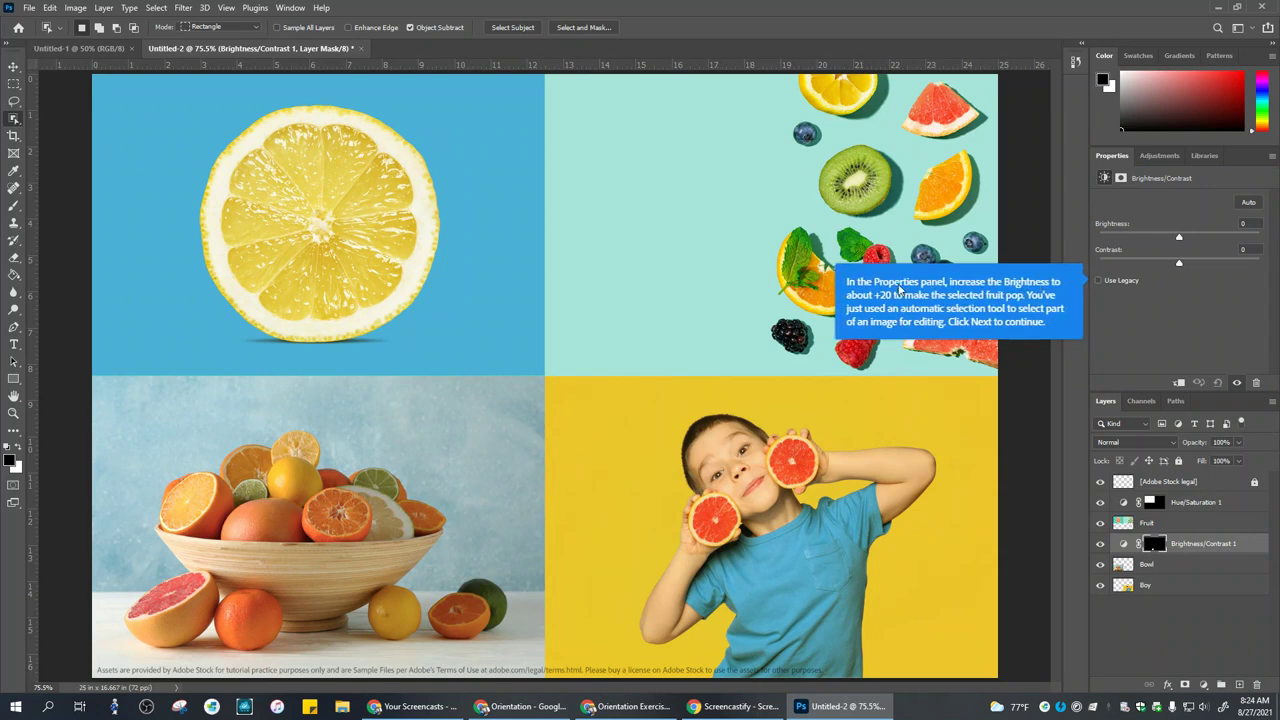
{"action": "mouse_move", "coordinate": [1178, 238]}
{"action": "left_mouse_down"}
{"action": "mouse_move", "coordinate": [1259, 238]}
{"action": "mouse_move", "coordinate": [1186, 239]}
{"action": "mouse_move", "coordinate": [1197, 240]}
{"action": "left_mouse_up"}
{"action": "left_click", "coordinate": [1252, 223]}
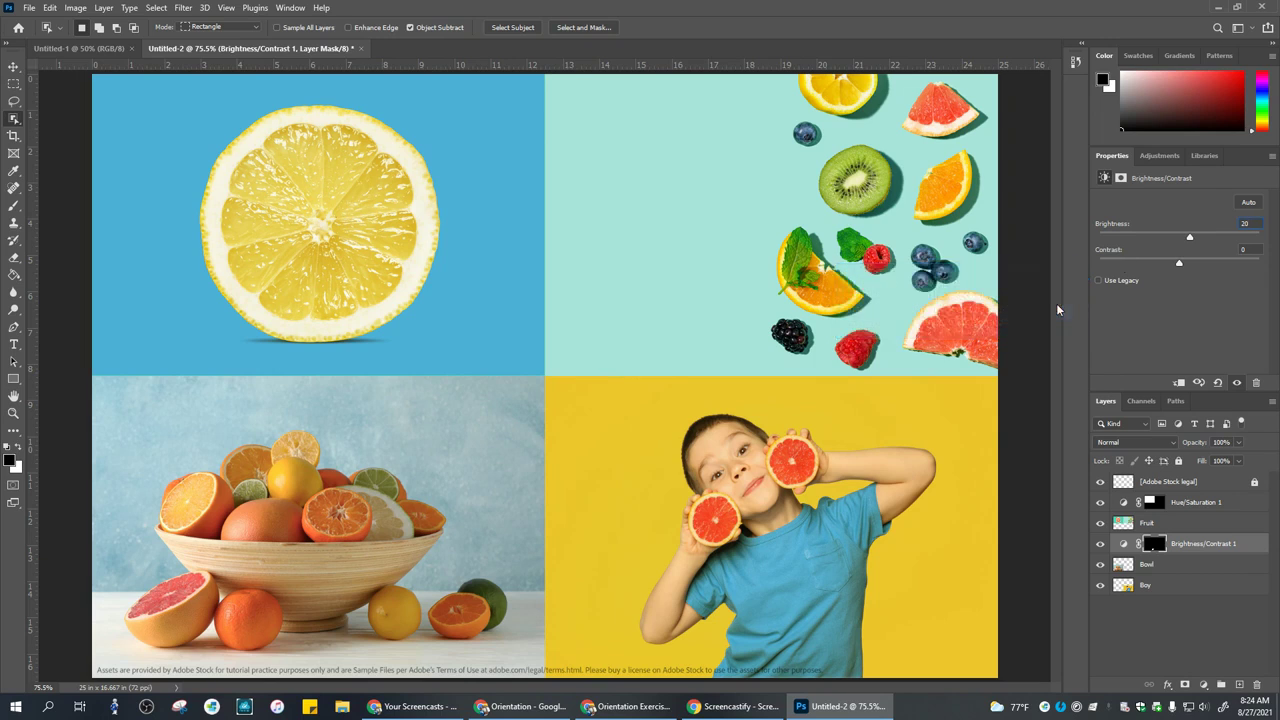
Try a higher contrast on the fruit's Brightness/Contrast adjustment and reset it to 0.
{"action": "left_click_drag", "start_coordinate": [1181, 264], "coordinate": [1195, 264]}
{"action": "left_click", "coordinate": [1247, 250]}
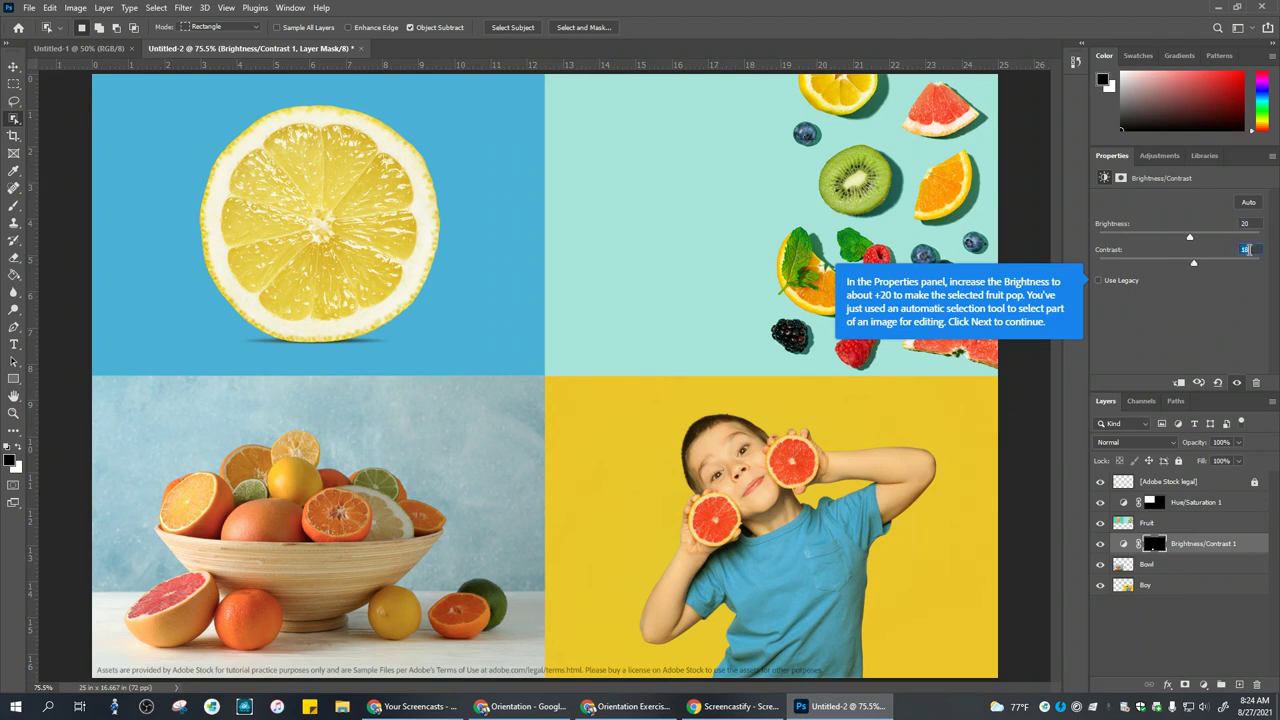
{"action": "type", "text": "0"}
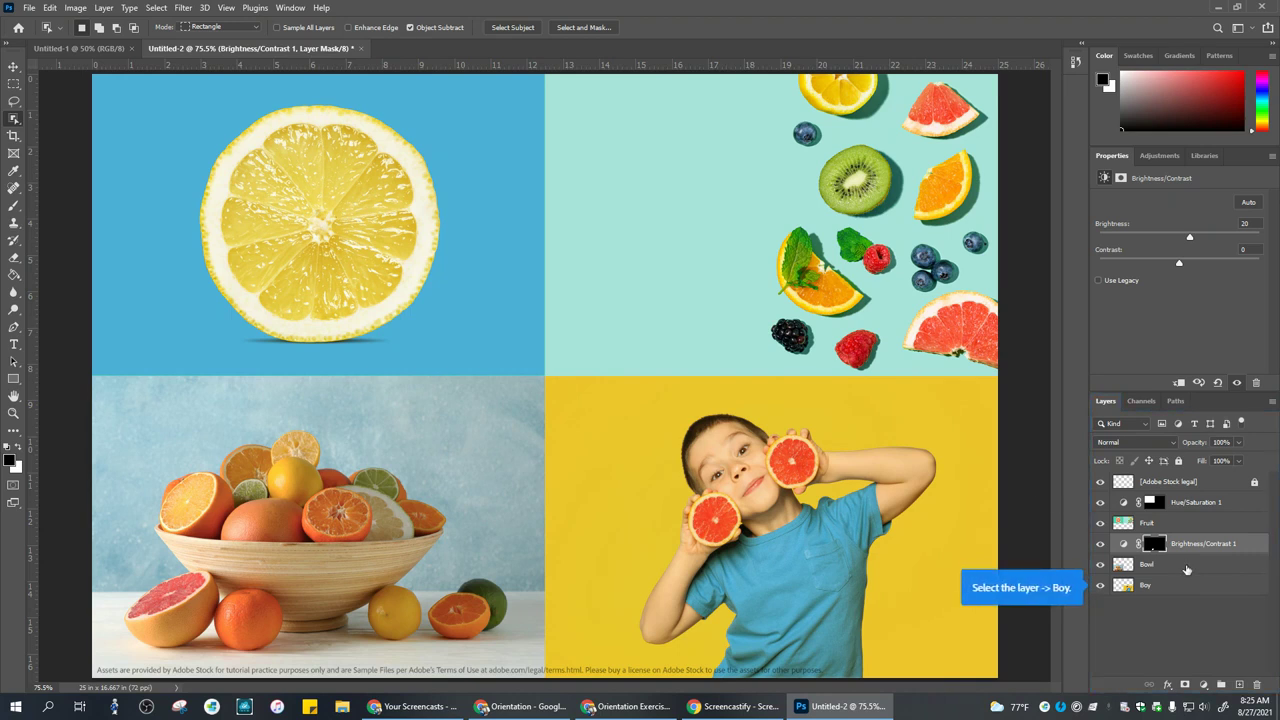
Add a Color Balance adjustment layer above the Boy layer and shift its midtones toward blue, to +51 on Yellow/Blue.
{"action": "left_click", "coordinate": [1230, 588]}
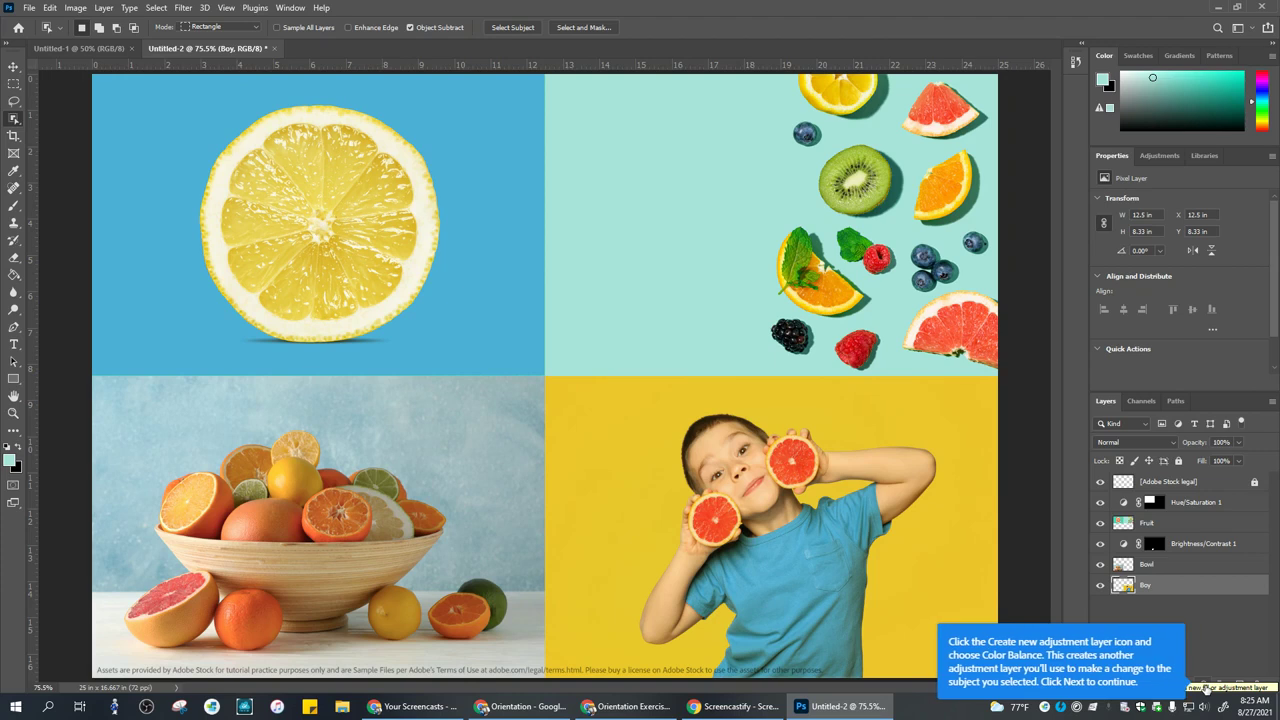
{"action": "left_click", "coordinate": [1206, 688]}
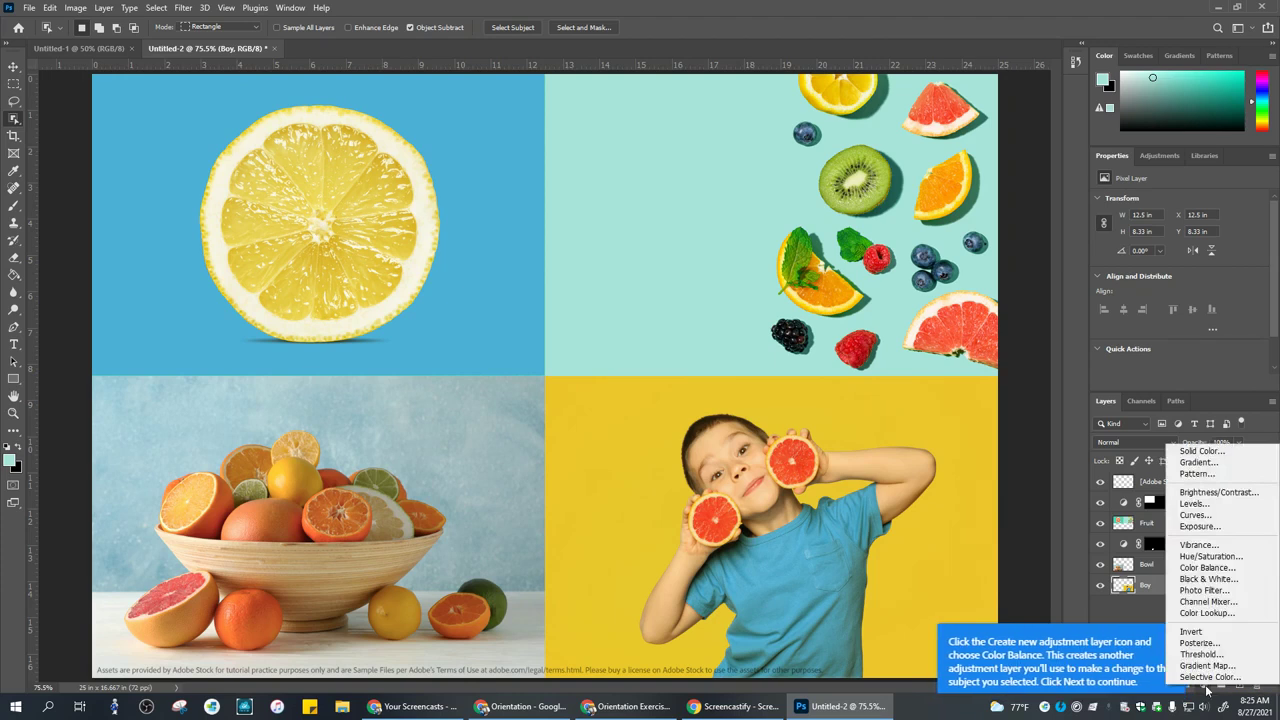
{"action": "left_click", "coordinate": [1208, 568]}
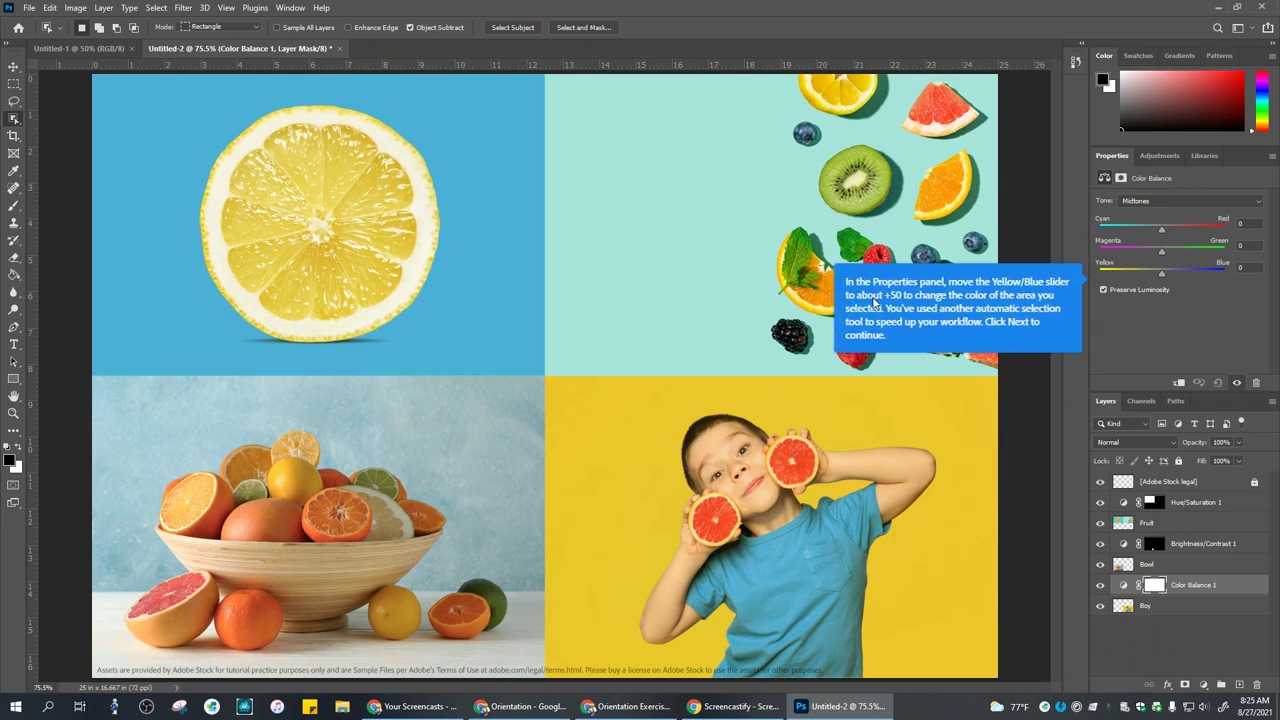
{"action": "mouse_move", "coordinate": [1163, 271]}
{"action": "left_mouse_down"}
{"action": "mouse_move", "coordinate": [1193, 276]}
{"action": "mouse_move", "coordinate": [1143, 285]}
{"action": "left_mouse_up"}
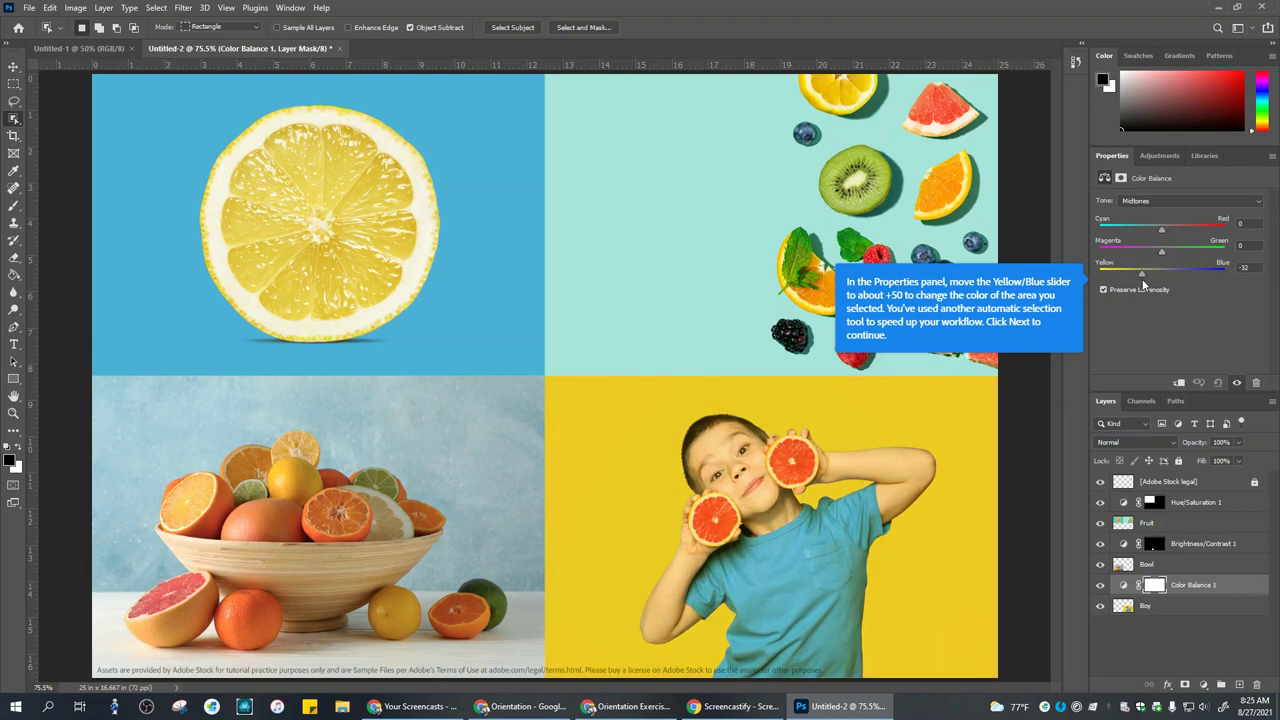
{"action": "left_click_drag", "start_coordinate": [1146, 285], "coordinate": [1177, 285]}
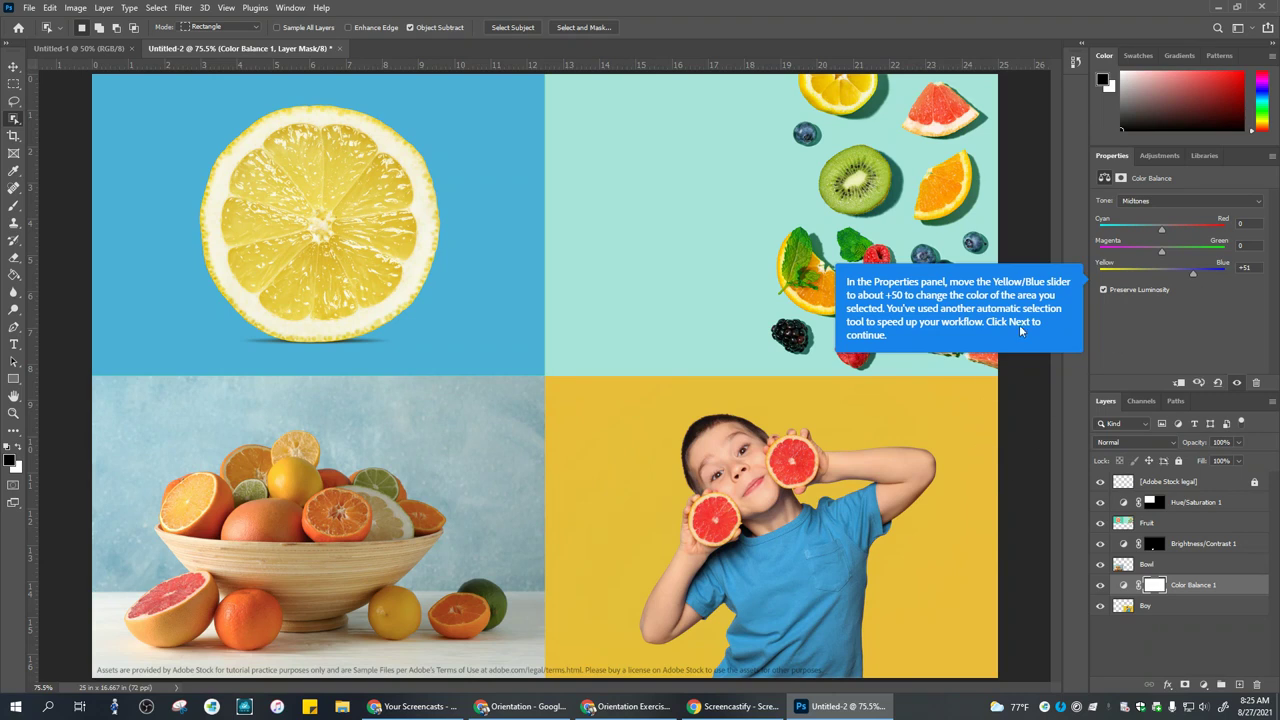
{"action": "left_click", "coordinate": [1068, 316]}
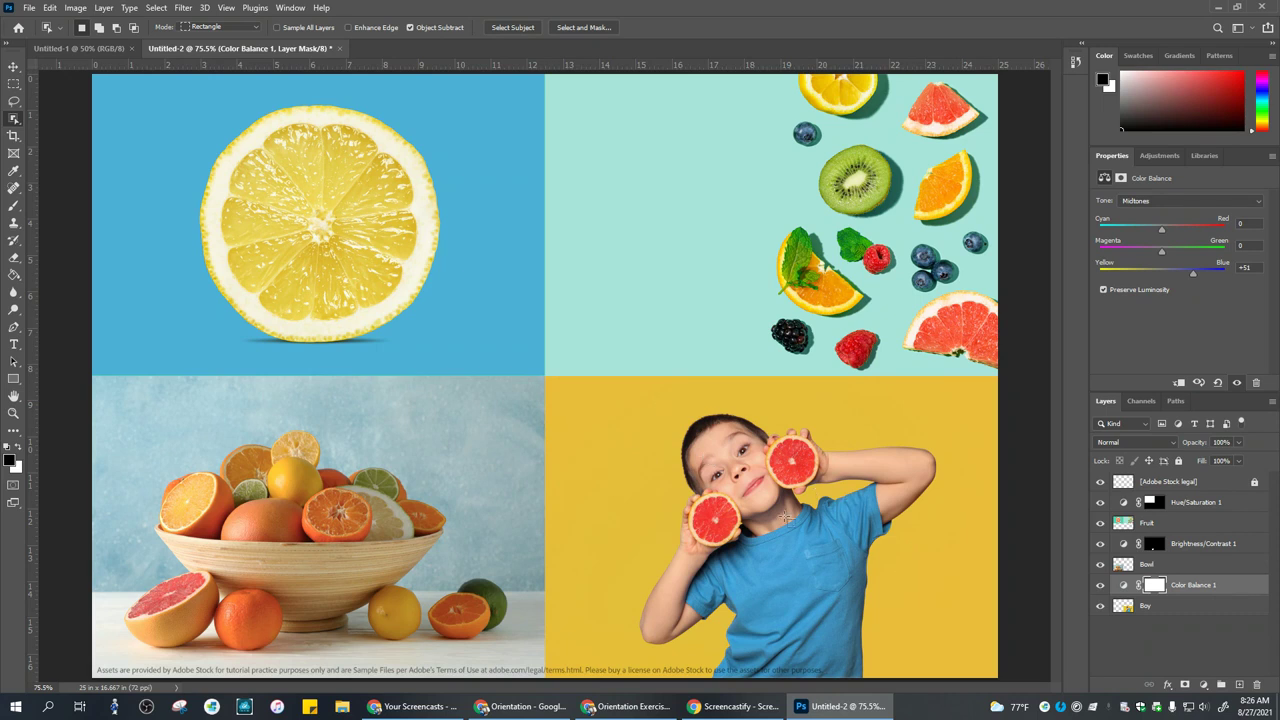
Save the collage as a JPEG named Oirentation_3 in the Intro folder, keeping the default JPEG options.
{"action": "left_click", "coordinate": [30, 8]}
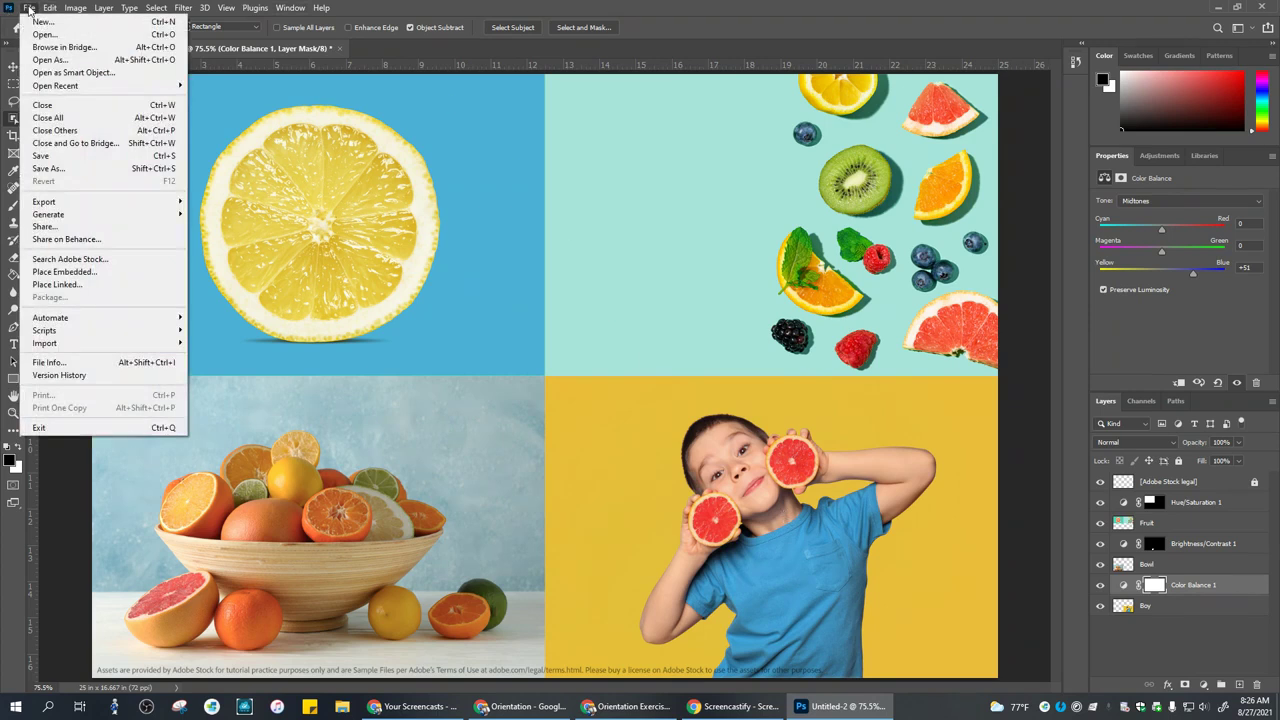
{"action": "left_click", "coordinate": [48, 168]}
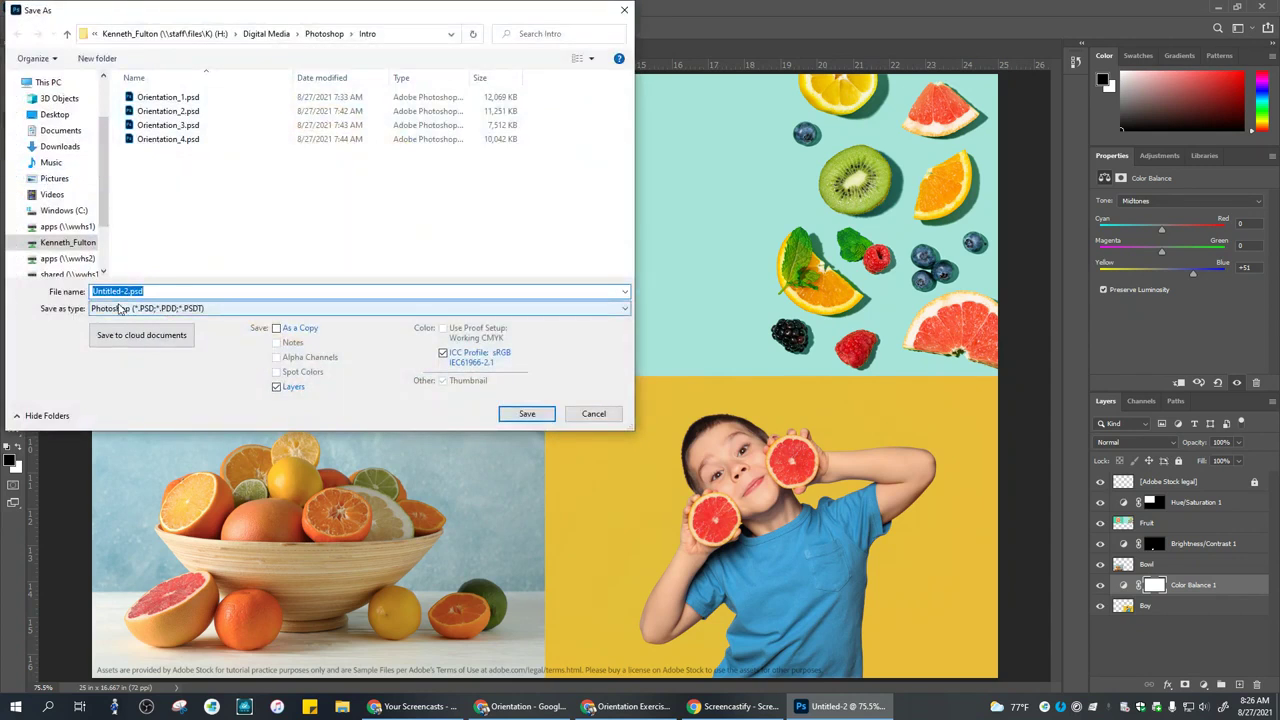
{"action": "left_click", "coordinate": [133, 310]}
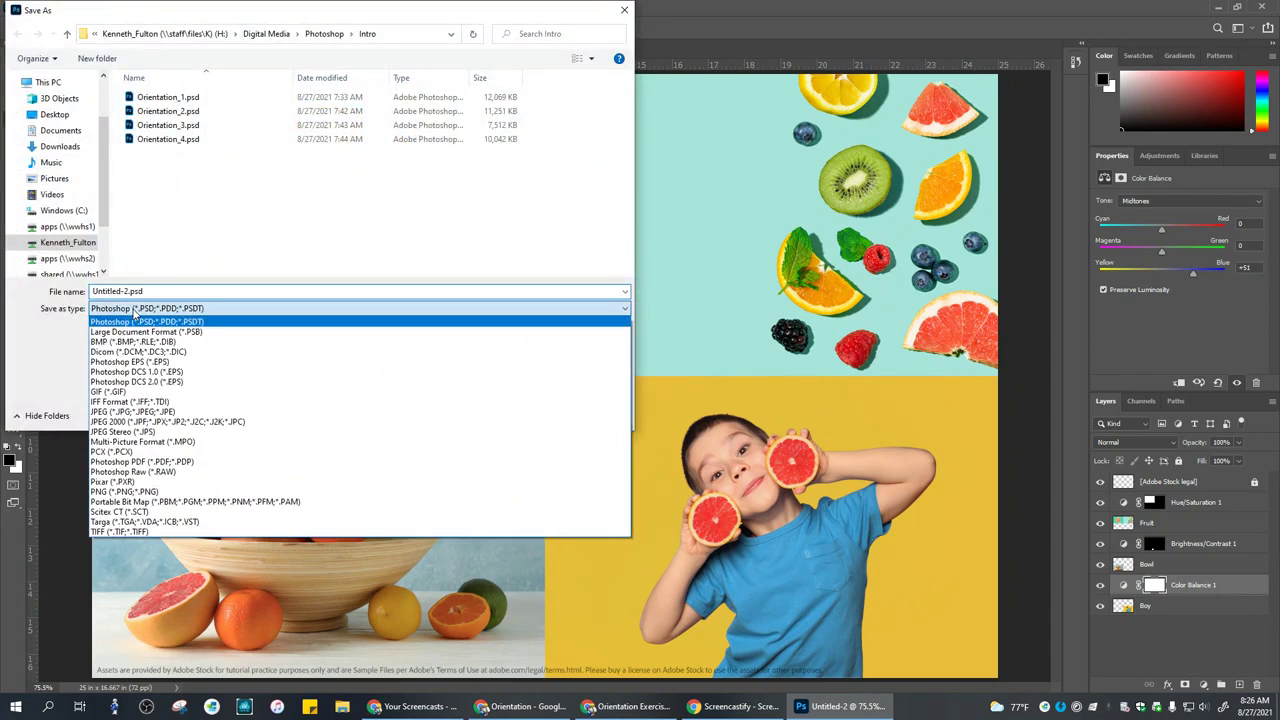
{"action": "left_click", "coordinate": [125, 392]}
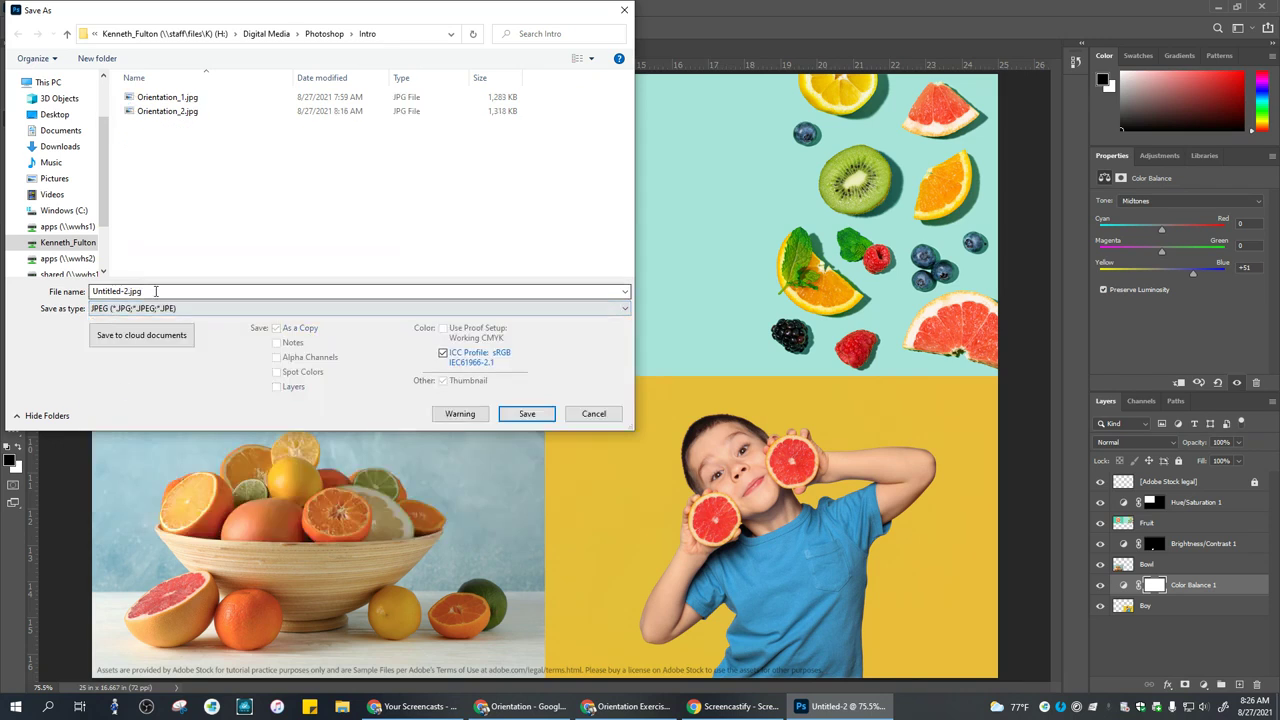
{"action": "left_click_drag", "start_coordinate": [143, 291], "coordinate": [97, 288]}
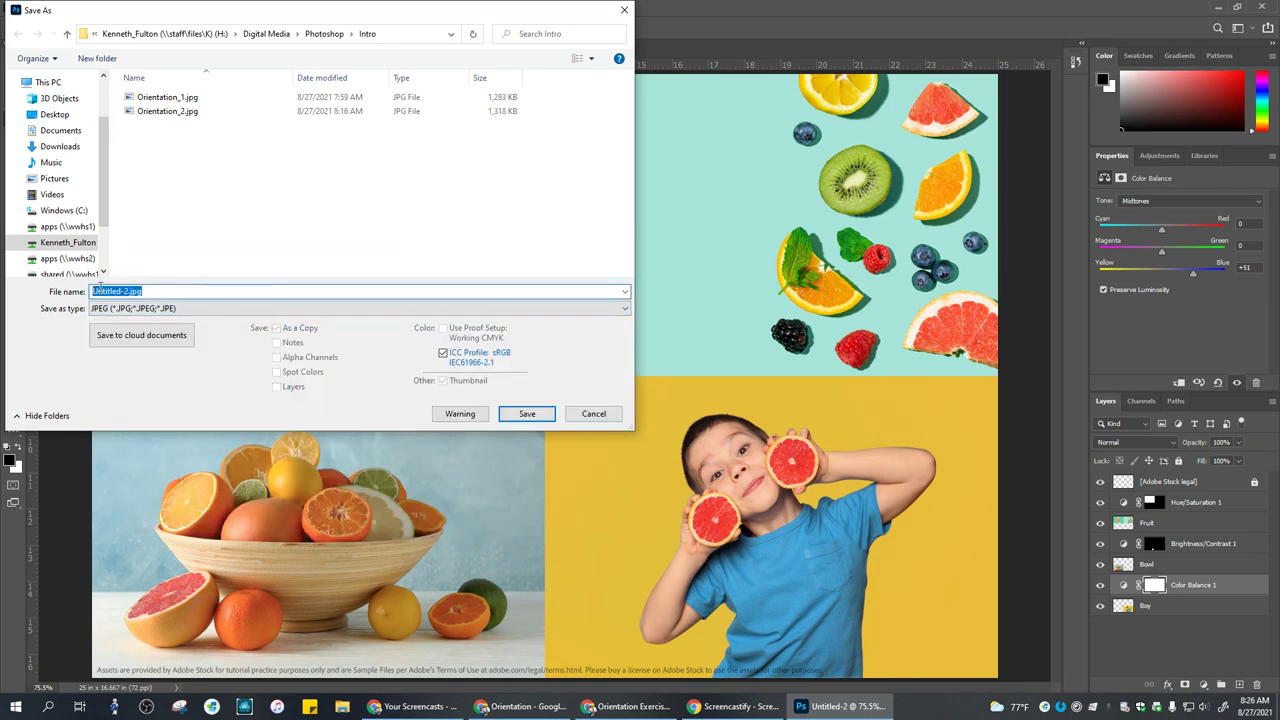
{"action": "type", "text": "Orientation_3"}
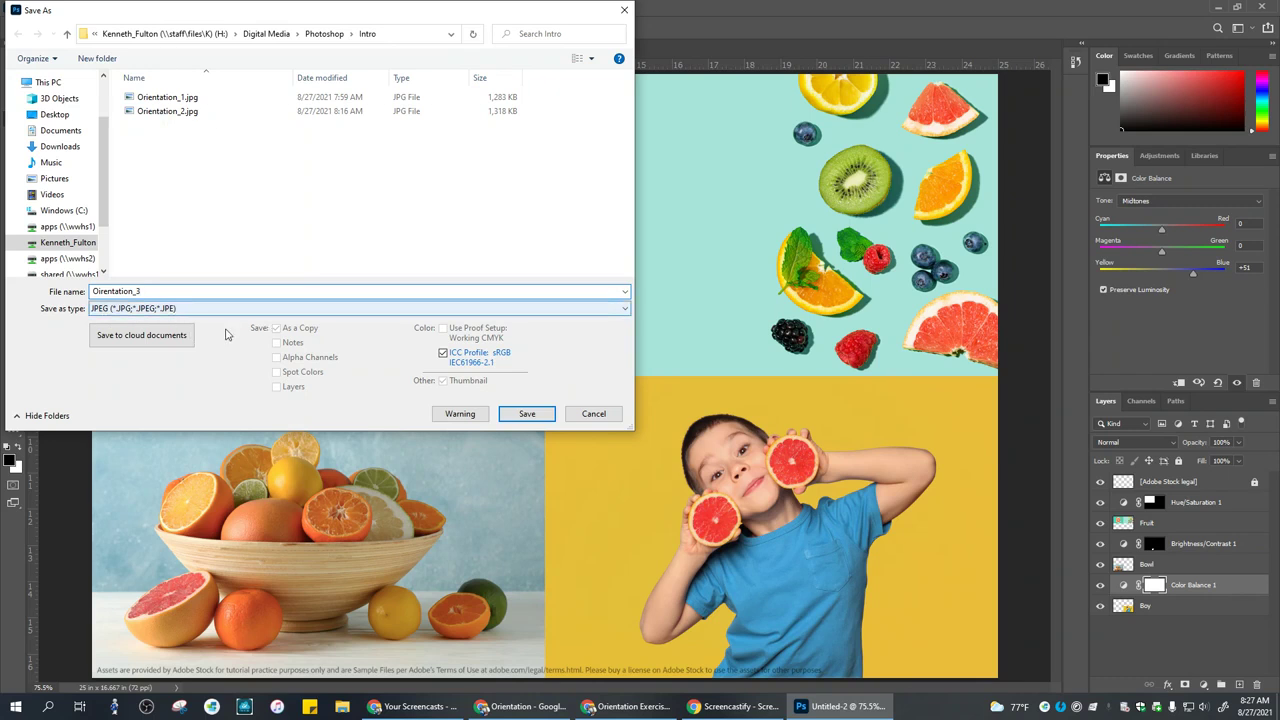
{"action": "left_click", "coordinate": [527, 414]}
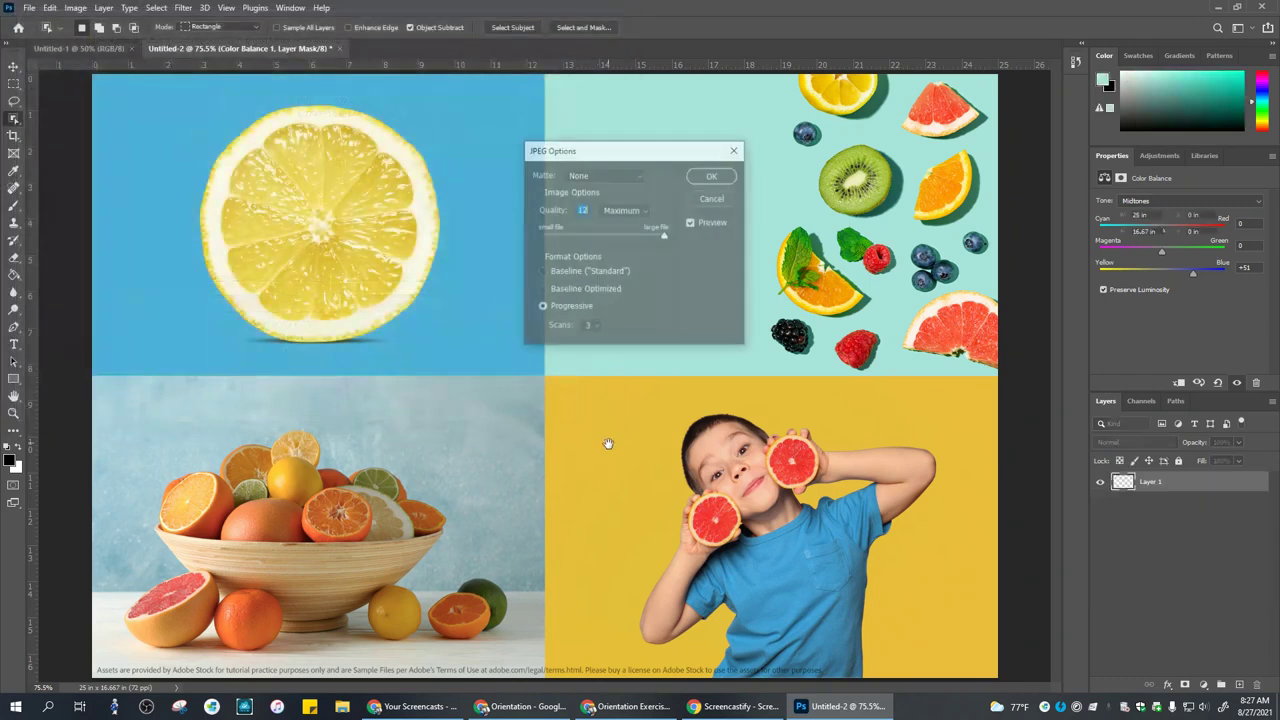
{"action": "left_click", "coordinate": [716, 177]}
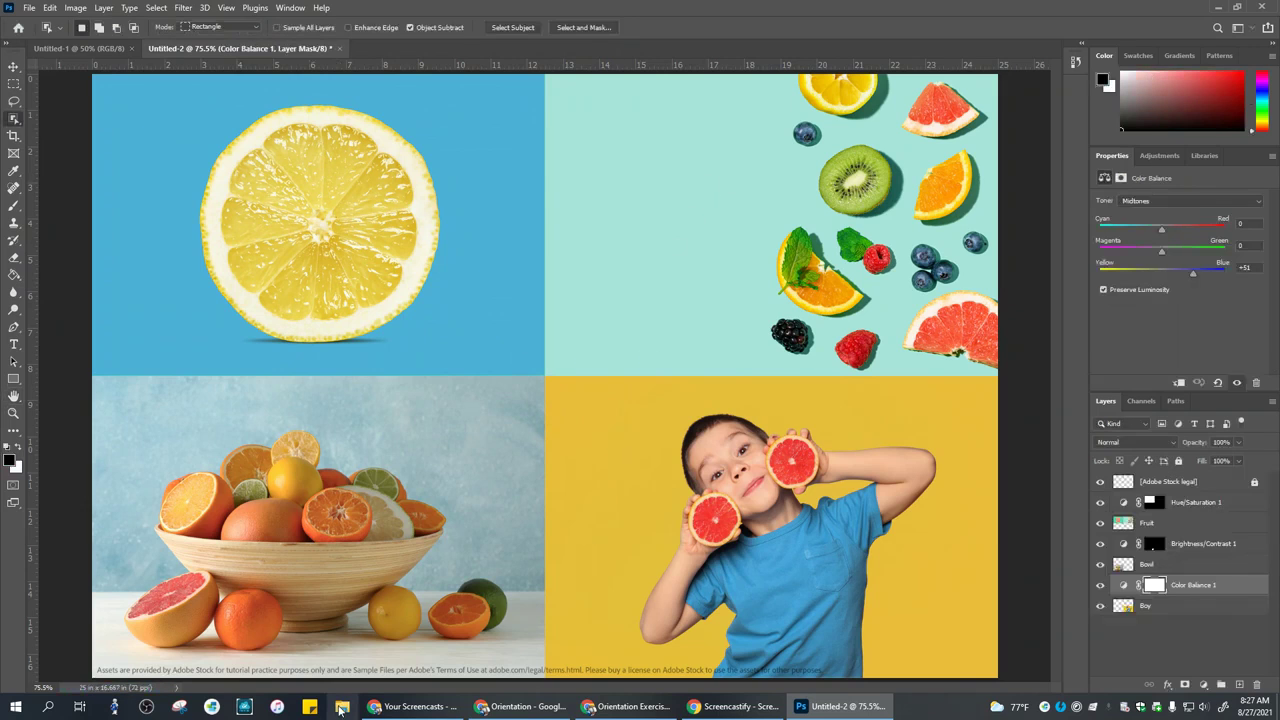
In File Explorer, open the Intro folder under Digital Media and Photoshop on the H: drive.
{"action": "left_click", "coordinate": [342, 706]}
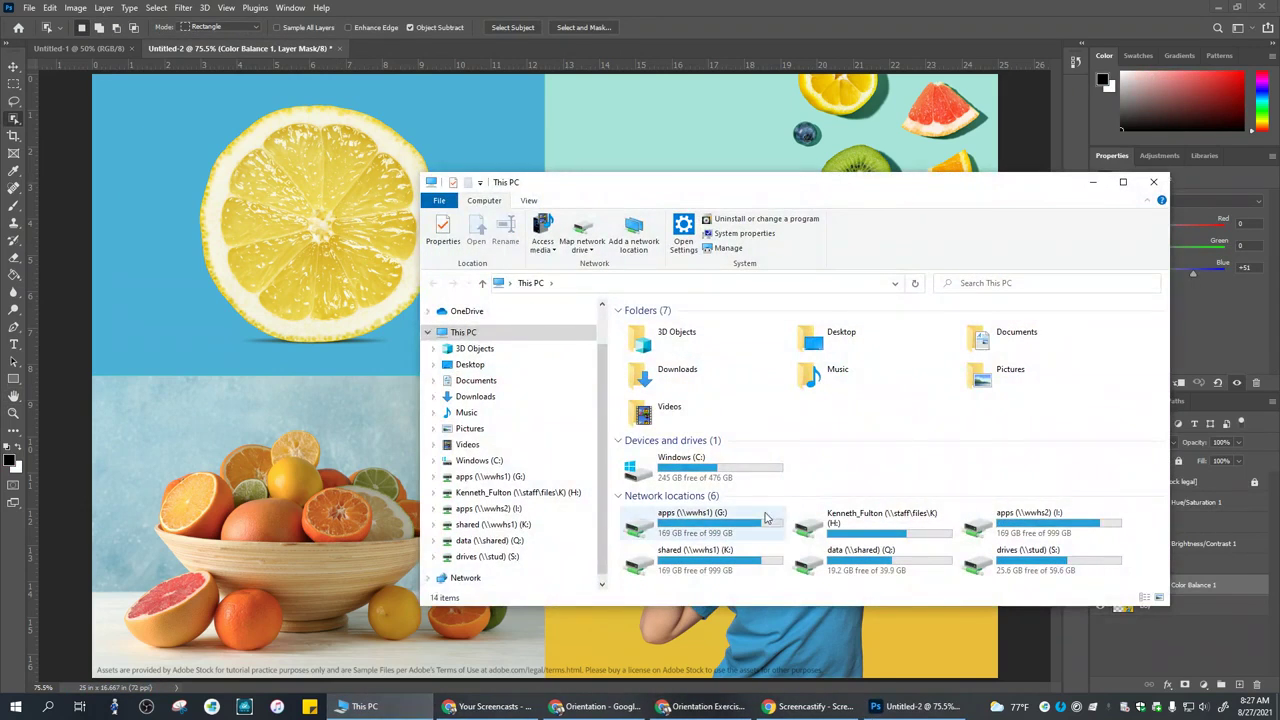
{"action": "double_click", "coordinate": [860, 520]}
{"action": "double_click", "coordinate": [1022, 355]}
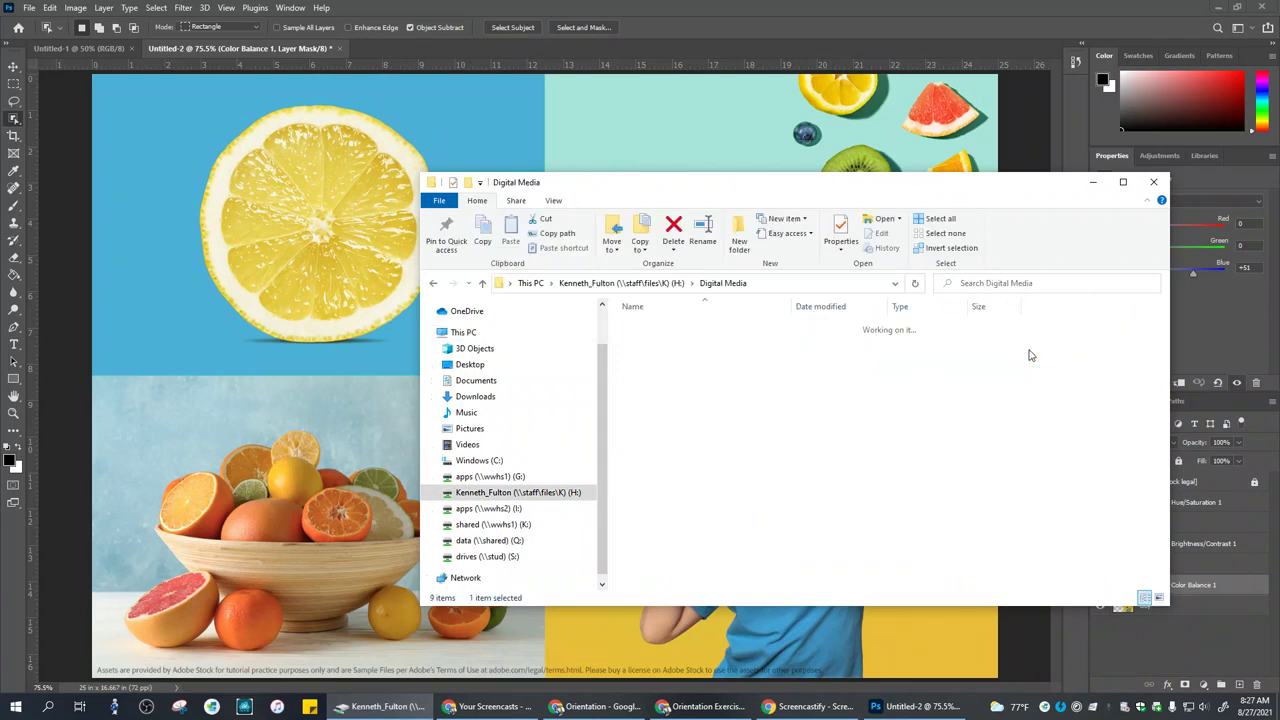
{"action": "double_click", "coordinate": [665, 326]}
{"action": "double_click", "coordinate": [665, 325]}
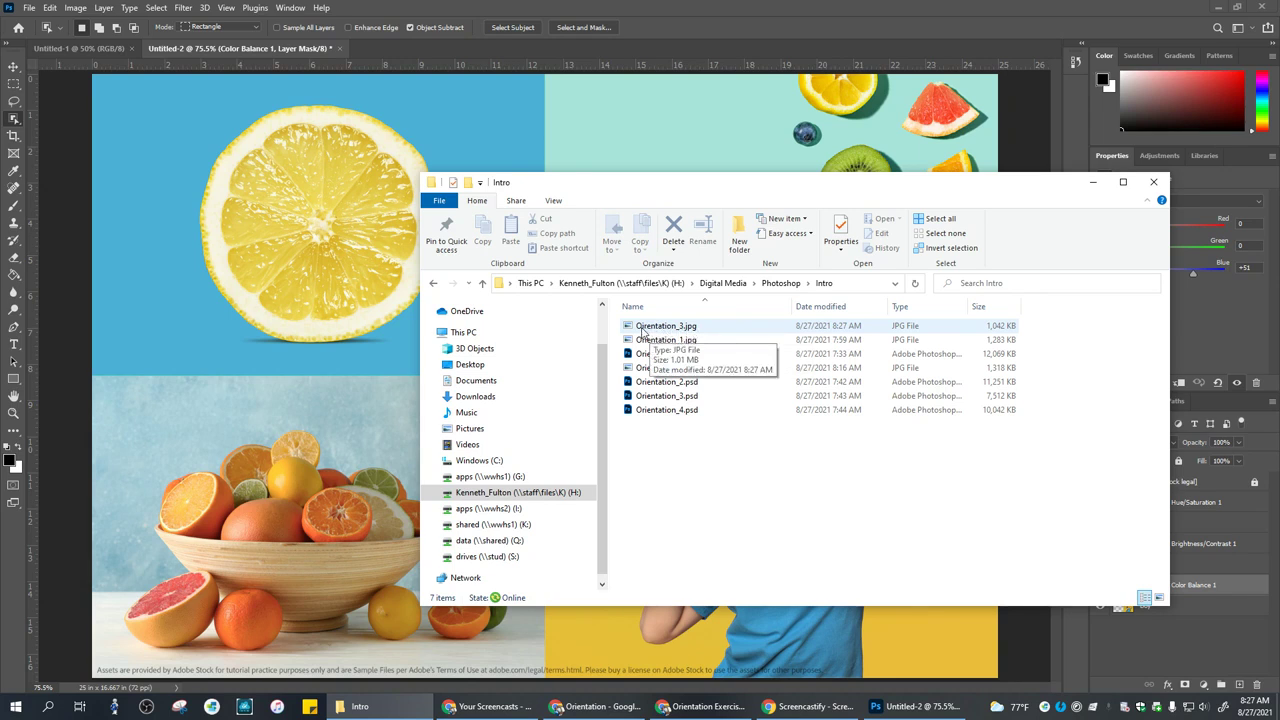
Rename the misspelled Oirentation_3.jpg to Orentation_3.jpg and reopen the Intro folder from its parent.
{"action": "right_click", "coordinate": [652, 330]}
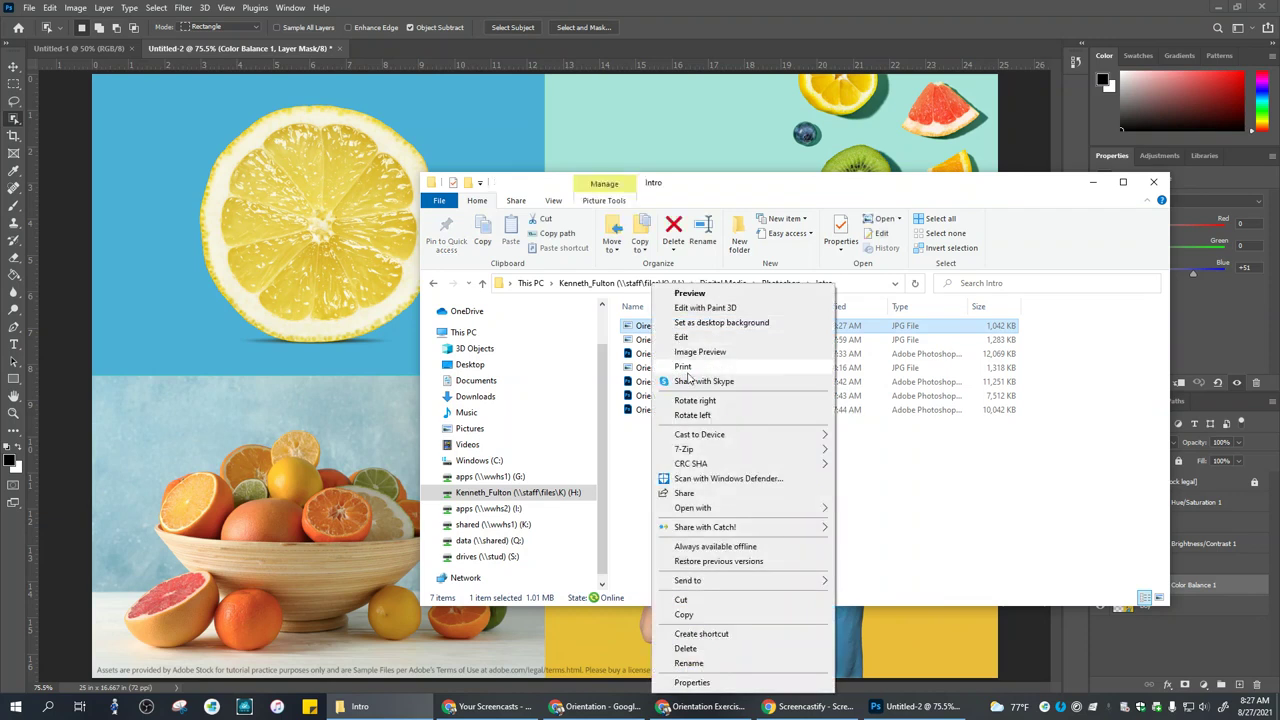
{"action": "left_click", "coordinate": [704, 664]}
{"action": "left_click", "coordinate": [681, 327]}
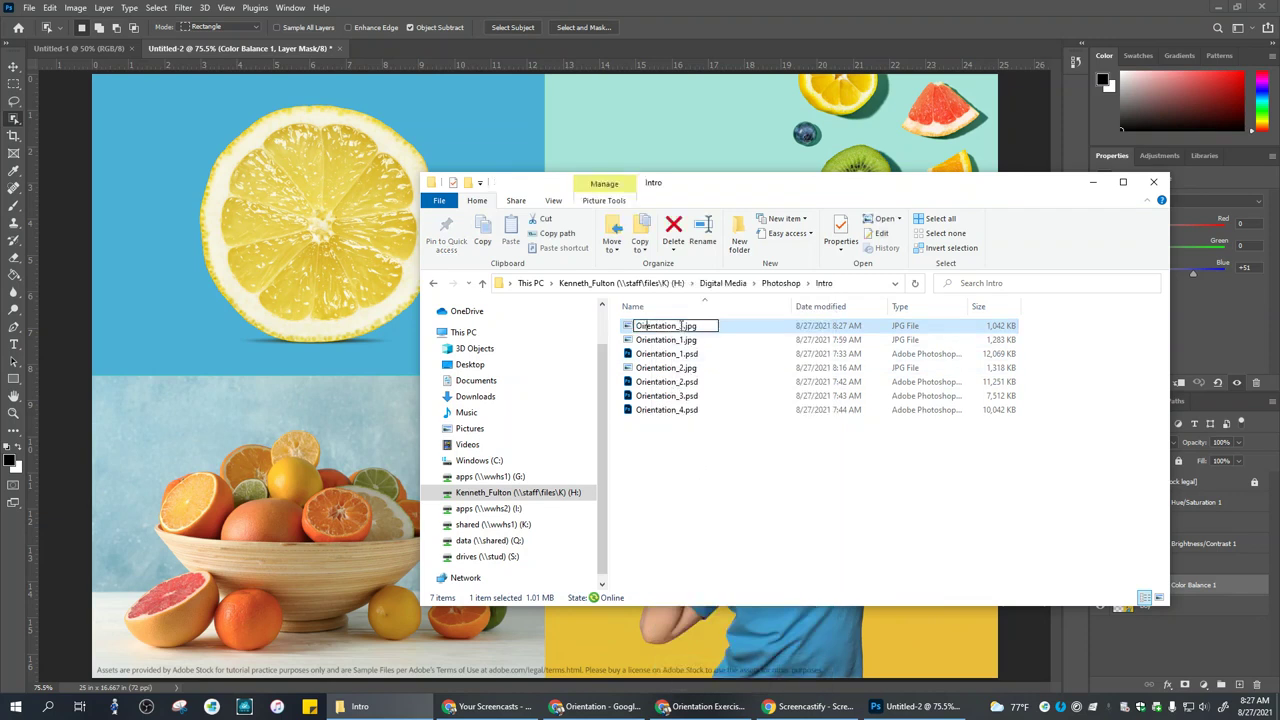
{"action": "key", "text": "Home"}
{"action": "left_click", "coordinate": [679, 483]}
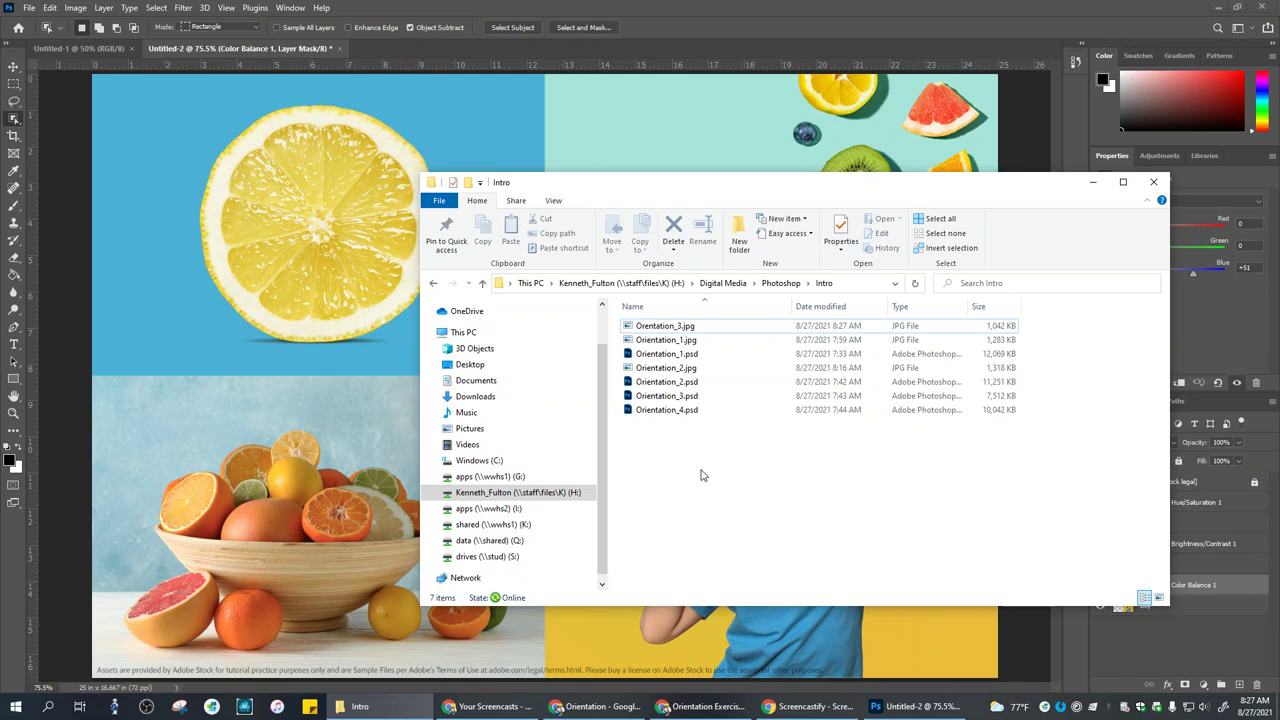
{"action": "left_click", "coordinate": [781, 283]}
{"action": "double_click", "coordinate": [661, 328]}
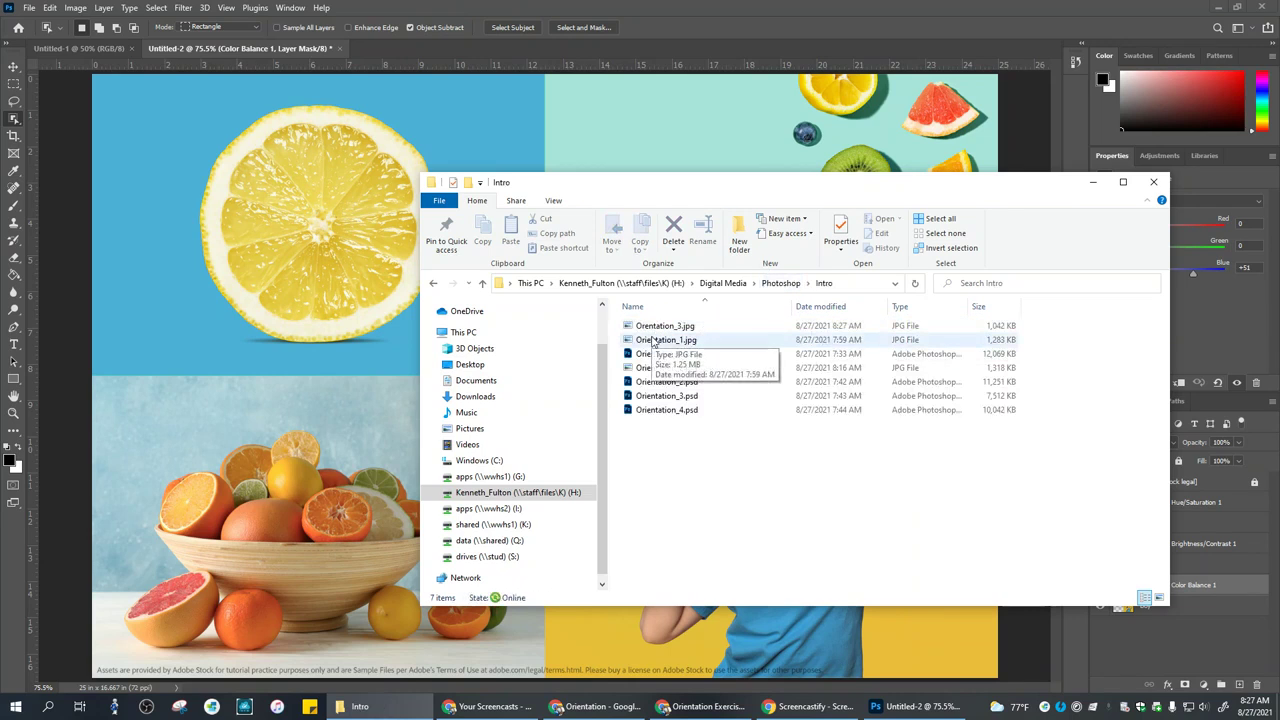
Correct the new JPEG's name to Orientation_3.jpg, reopen the Intro folder from its parent and select the file.
{"action": "right_click", "coordinate": [649, 328]}
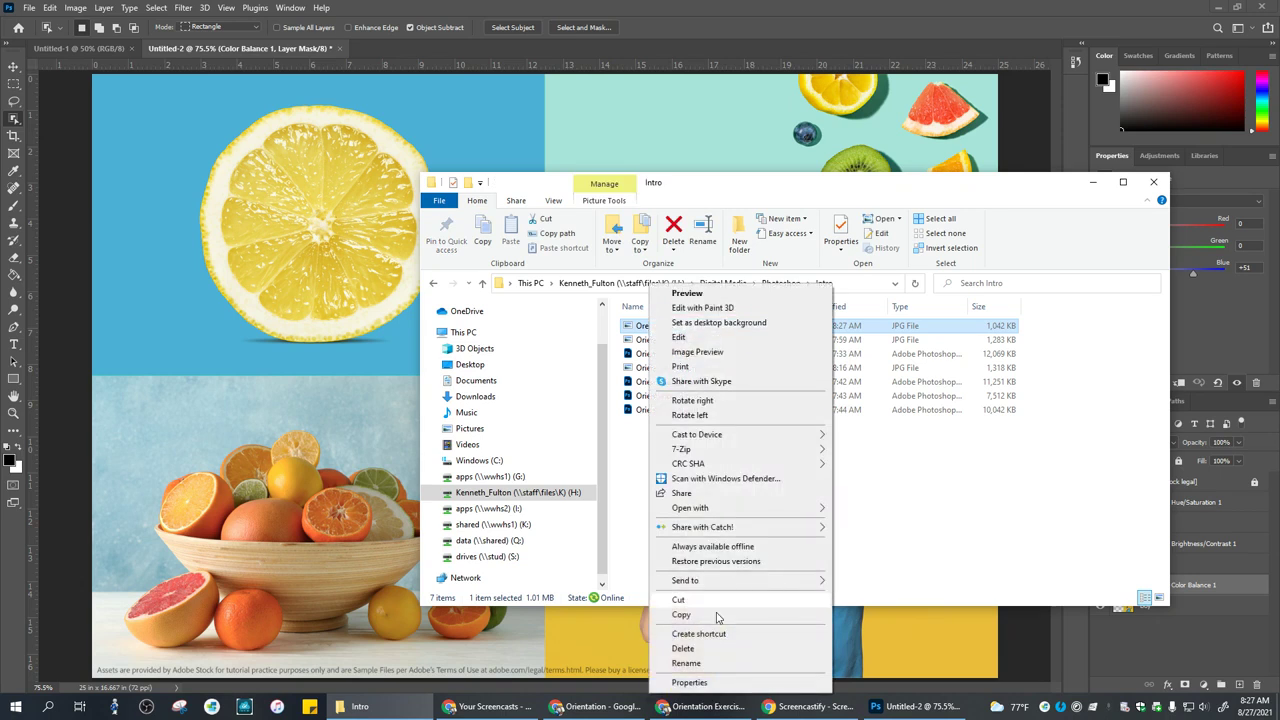
{"action": "left_click", "coordinate": [726, 663]}
{"action": "left_click", "coordinate": [648, 326]}
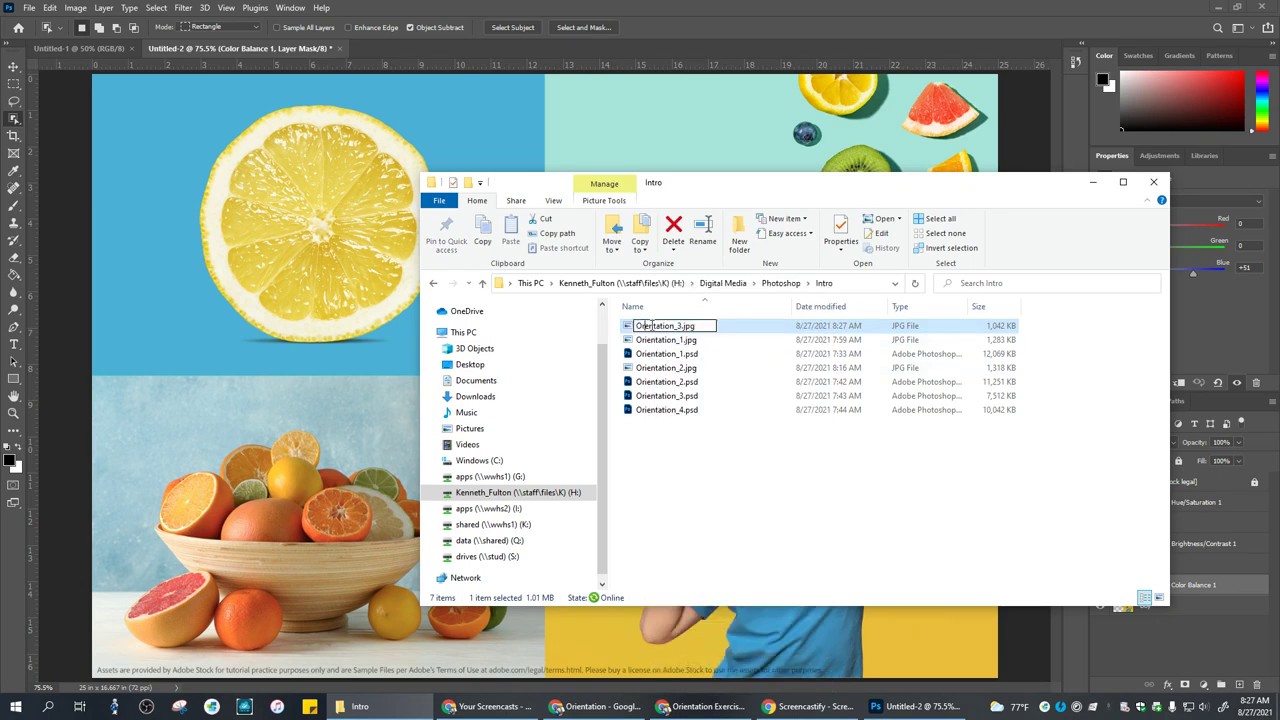
{"action": "left_click", "coordinate": [720, 528]}
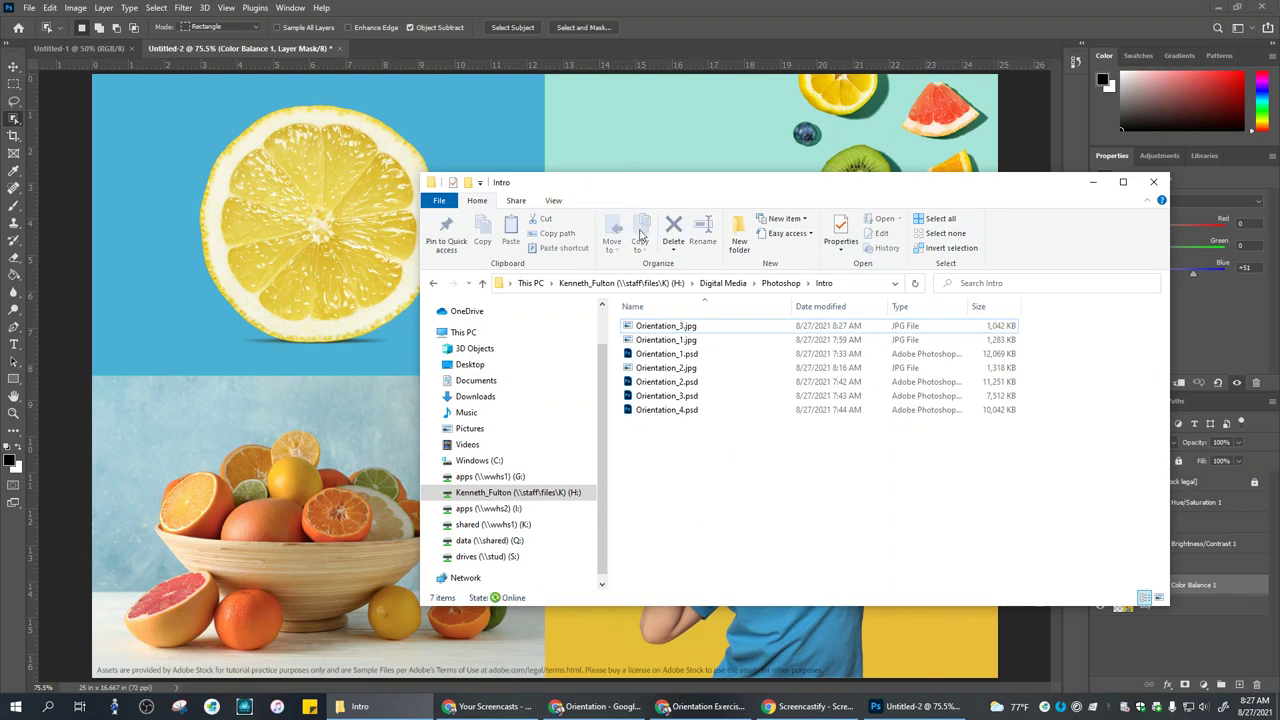
{"action": "left_click", "coordinate": [781, 283]}
{"action": "double_click", "coordinate": [657, 326]}
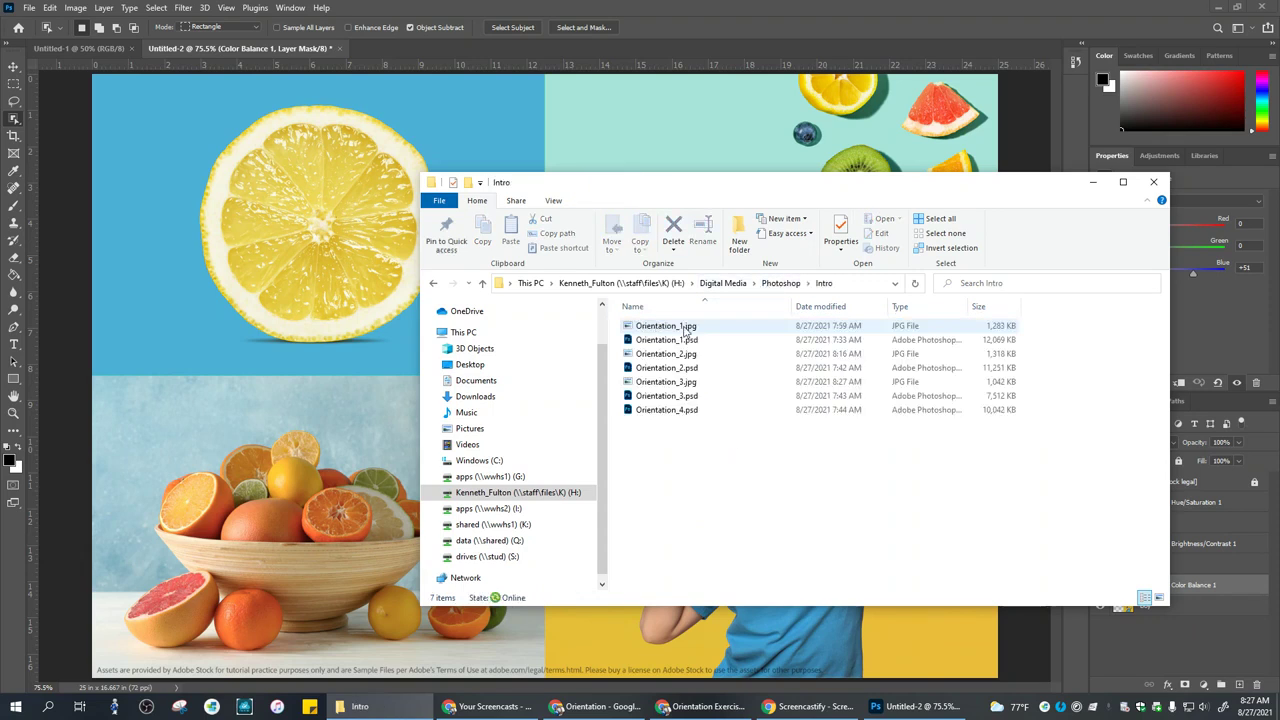
{"action": "left_click", "coordinate": [669, 386]}
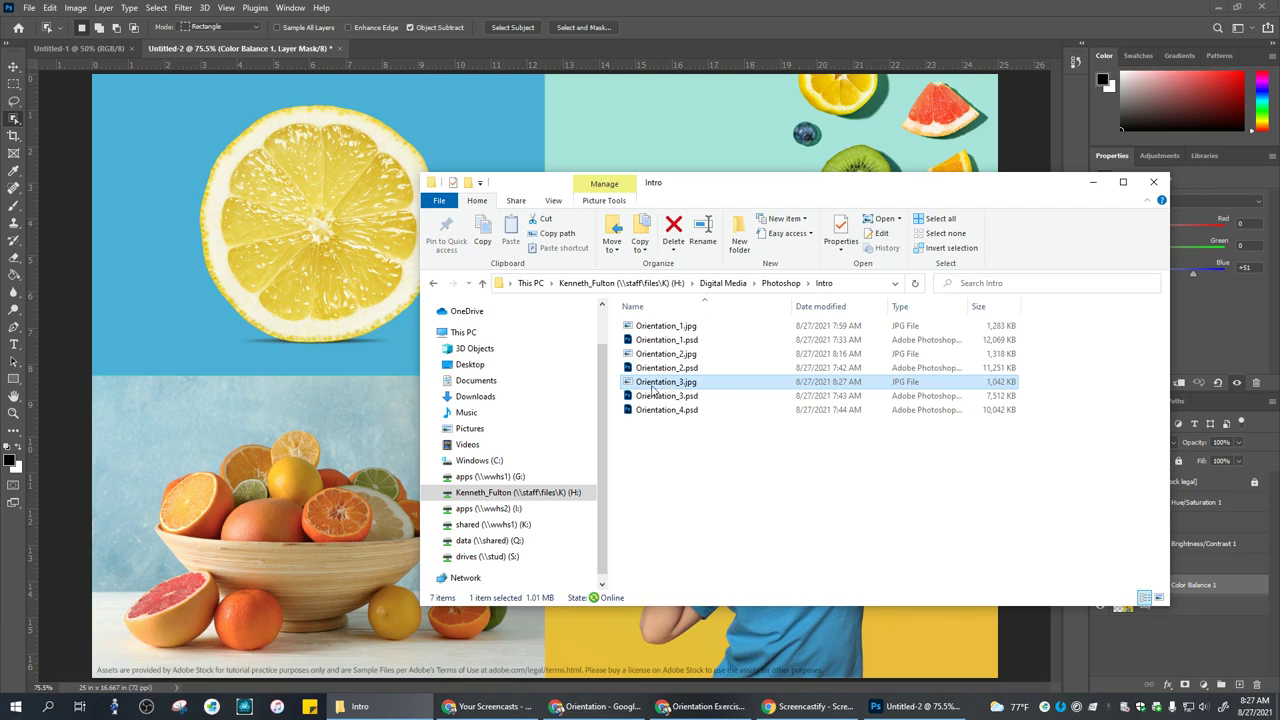